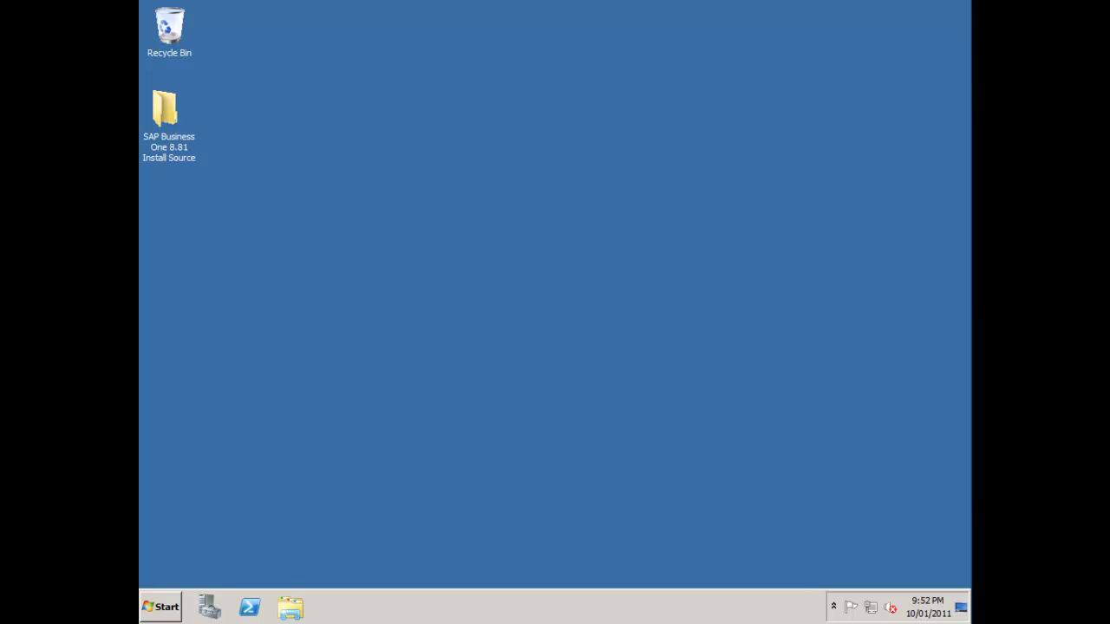
- Open the Install Source folder and run Autorun to start the SAP Business One 8.81 installer
double_click(192, 113)
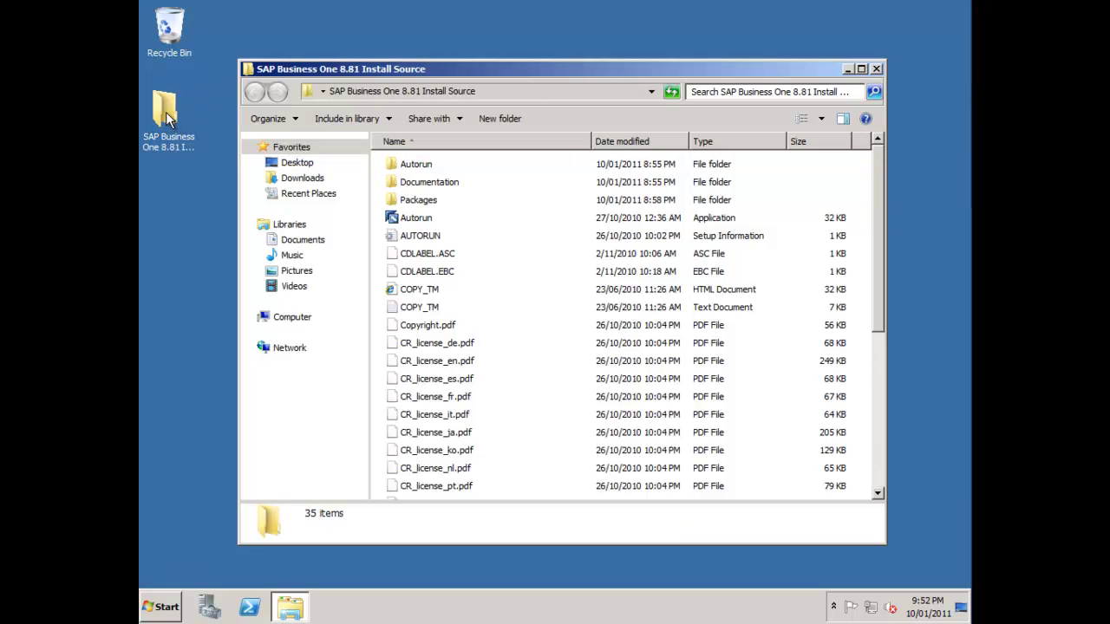
left_click(418, 218)
double_click(418, 218)
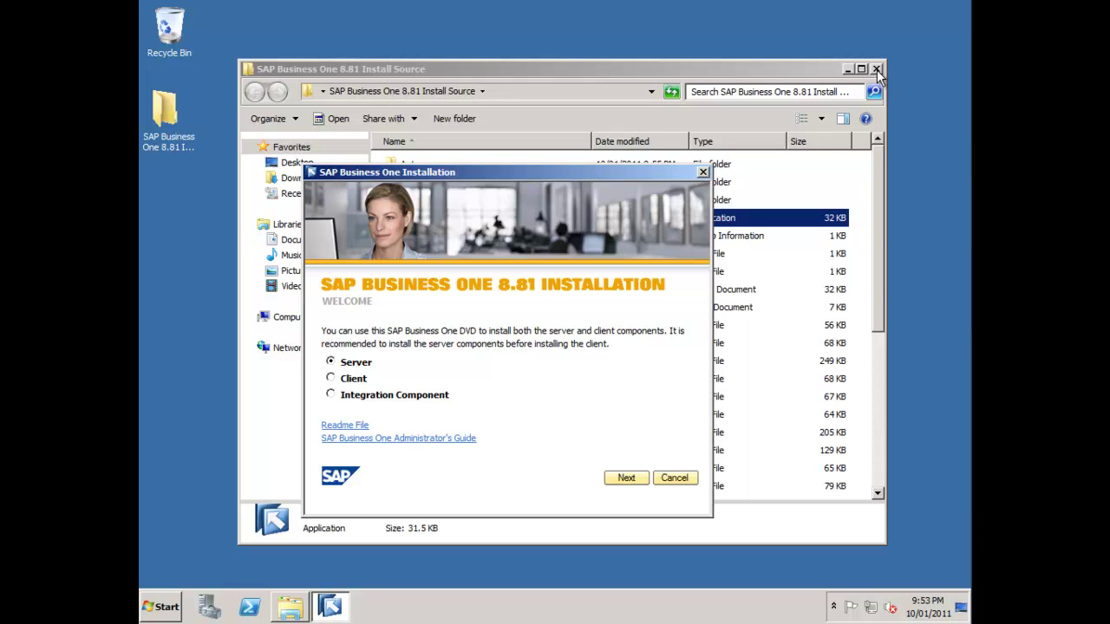
- Close Explorer, keep Server selected, and start the Full server-components installation
left_click(877, 69)
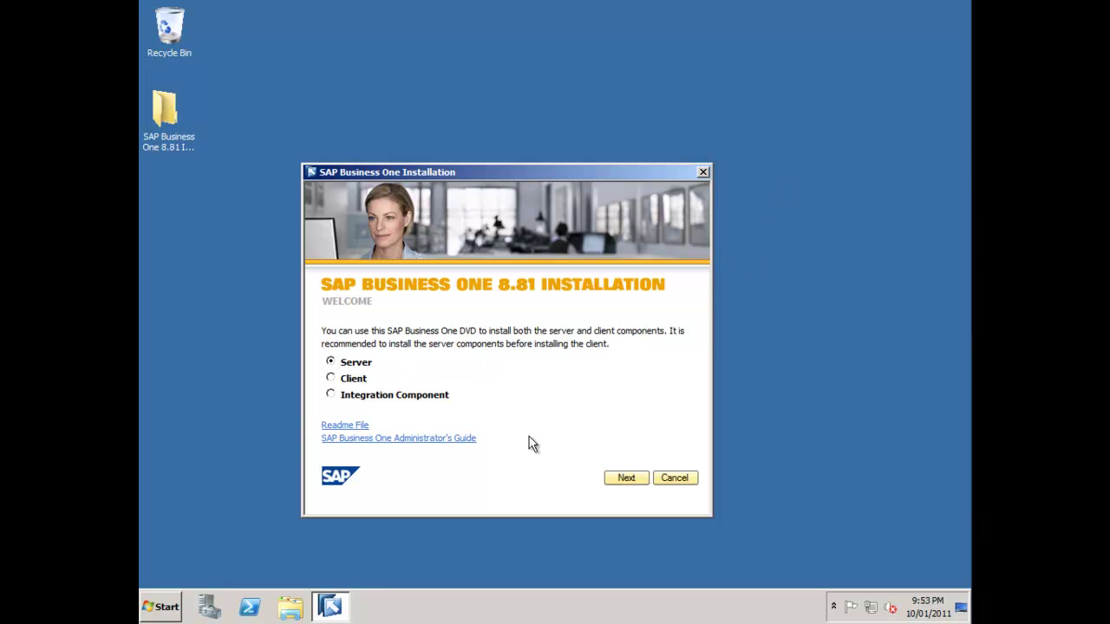
left_click(626, 478)
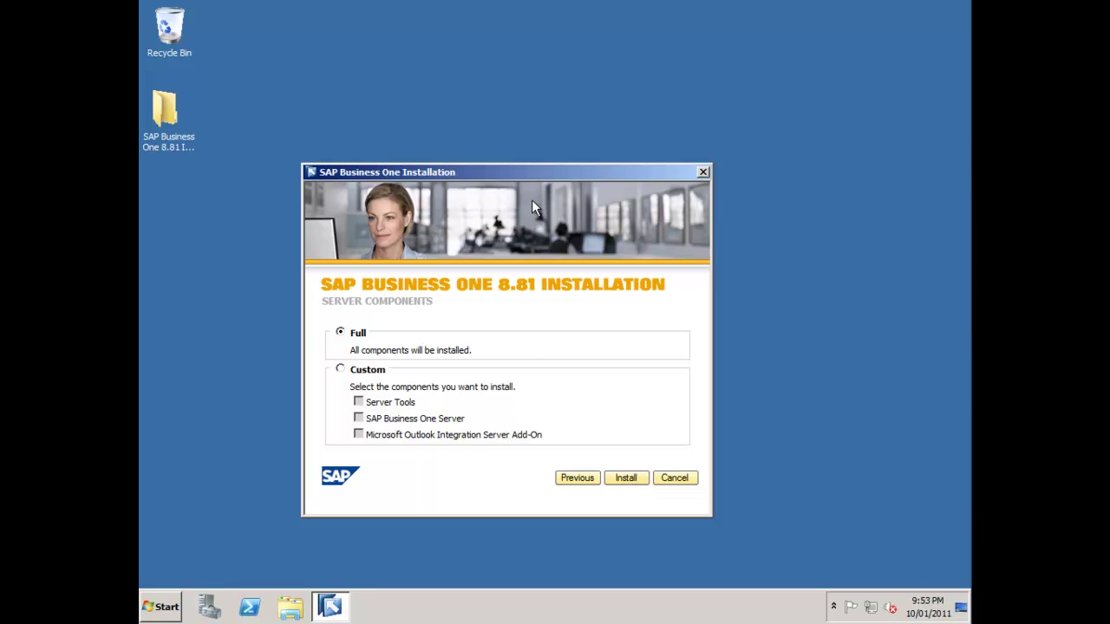
left_click_drag(531, 172, 615, 116)
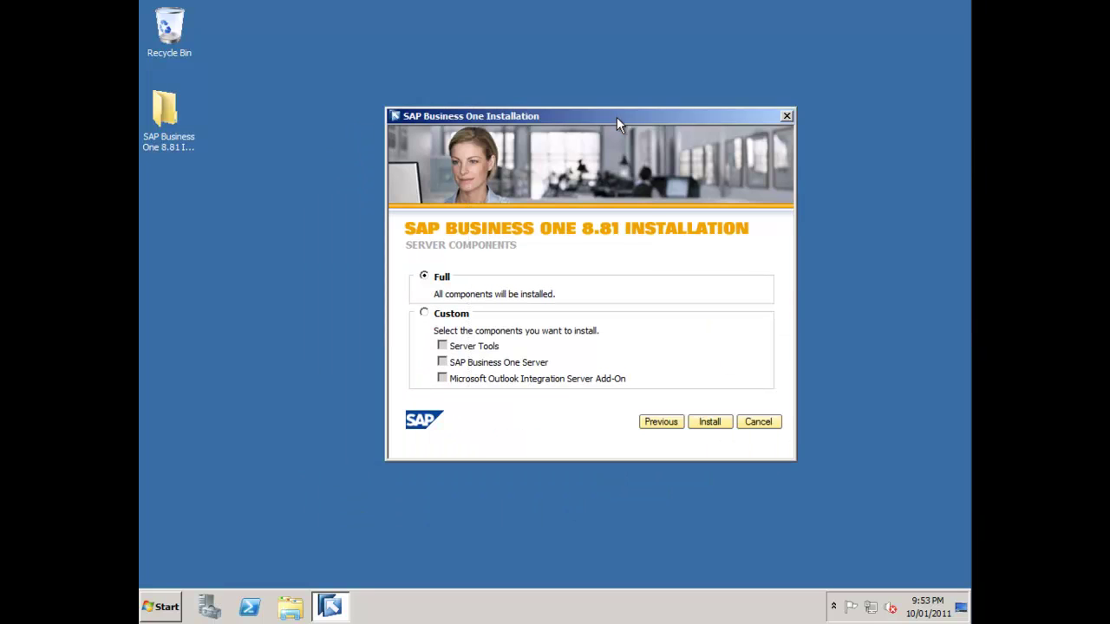
left_click(719, 423)
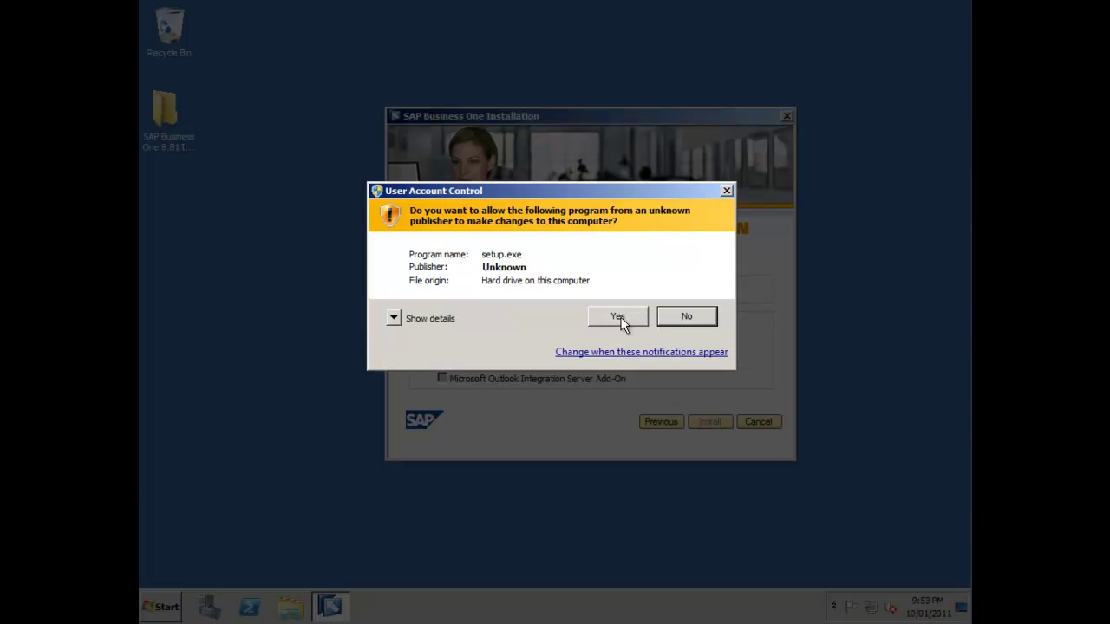
- Allow setup.exe to run and install the Visual C++ 2005 SP1 prerequisite
left_click(620, 317)
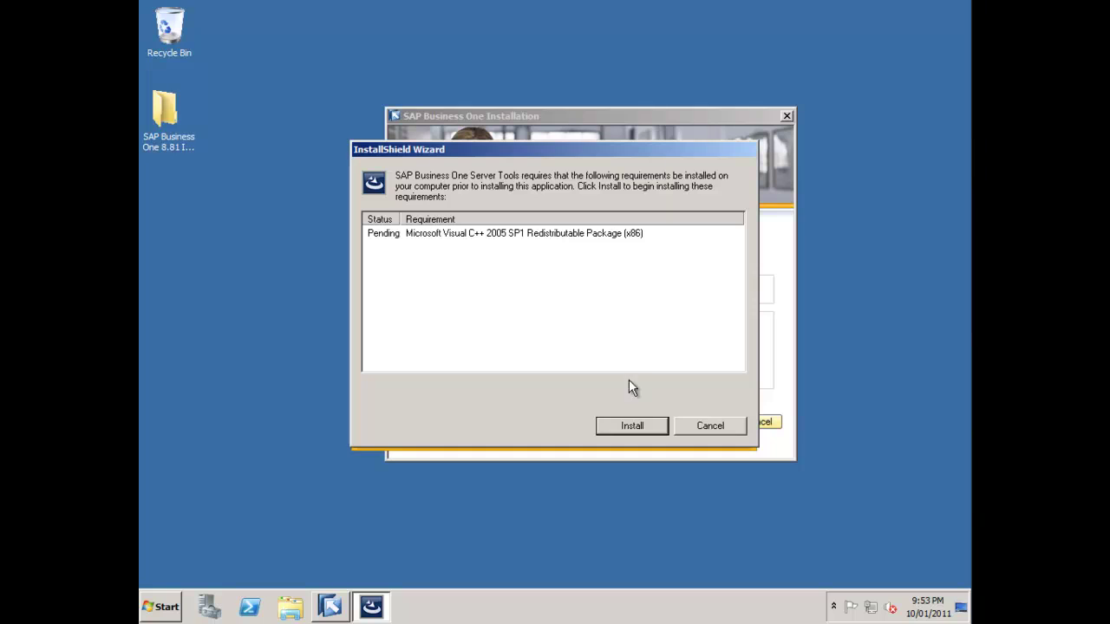
left_click(637, 424)
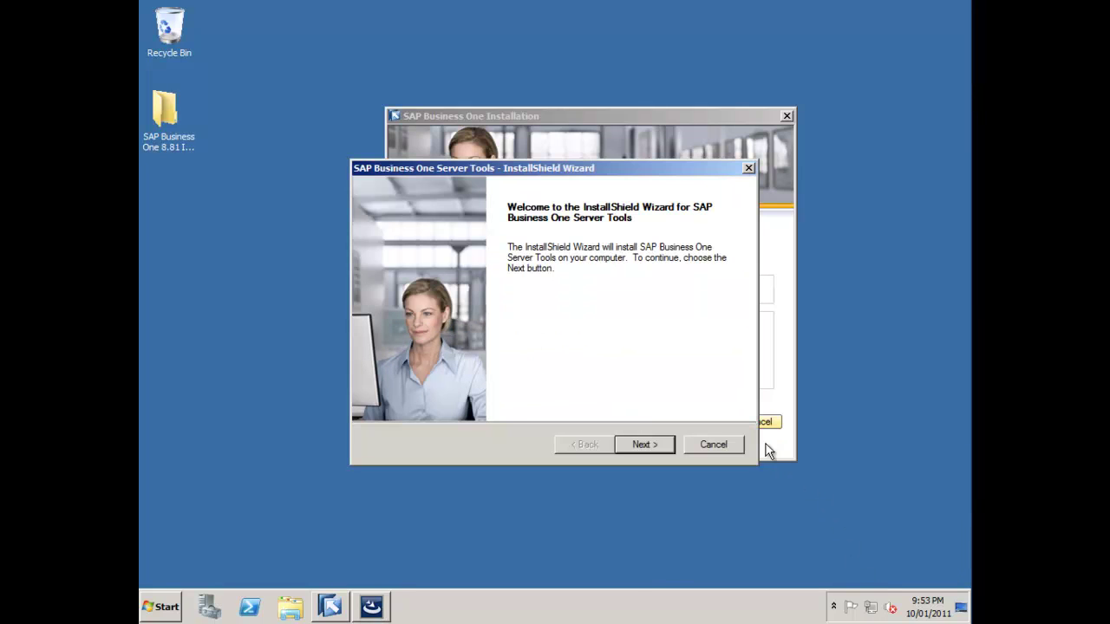
- Enter the user's name as User ID and SAP as Company Name in the Server Tools wizard
left_click(645, 444)
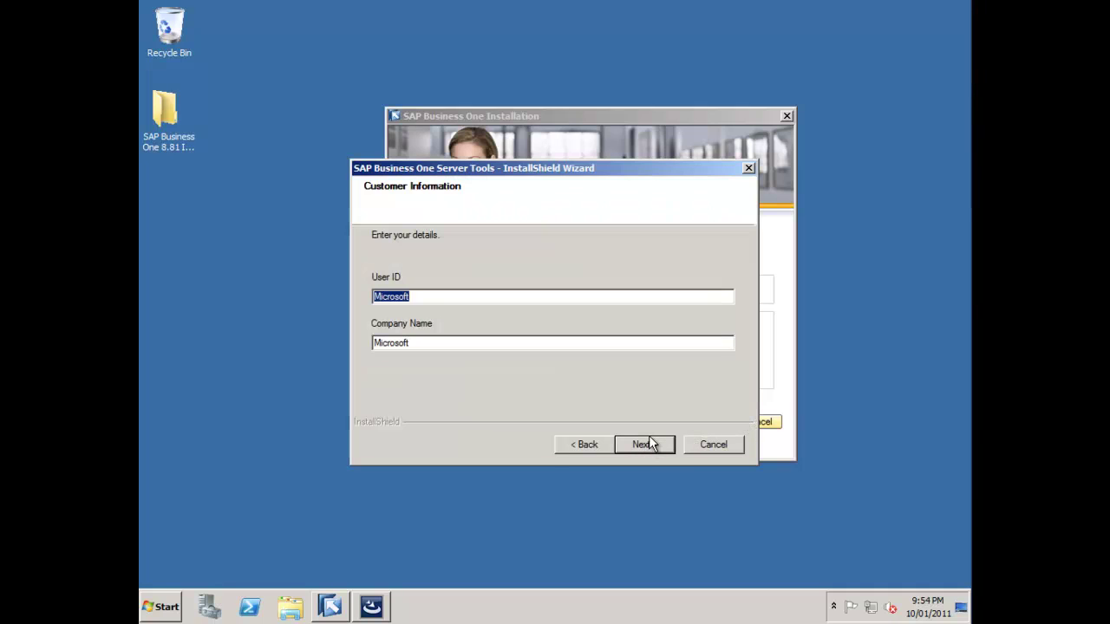
type("Richard Duffy")
key("Tab")
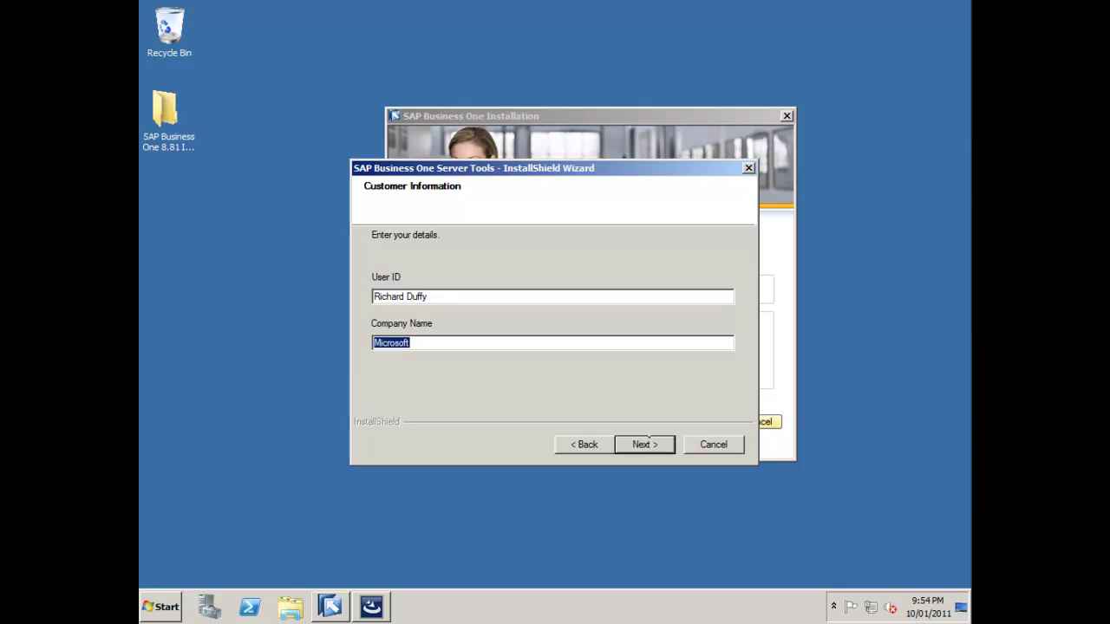
type("SAP")
left_click(656, 445)
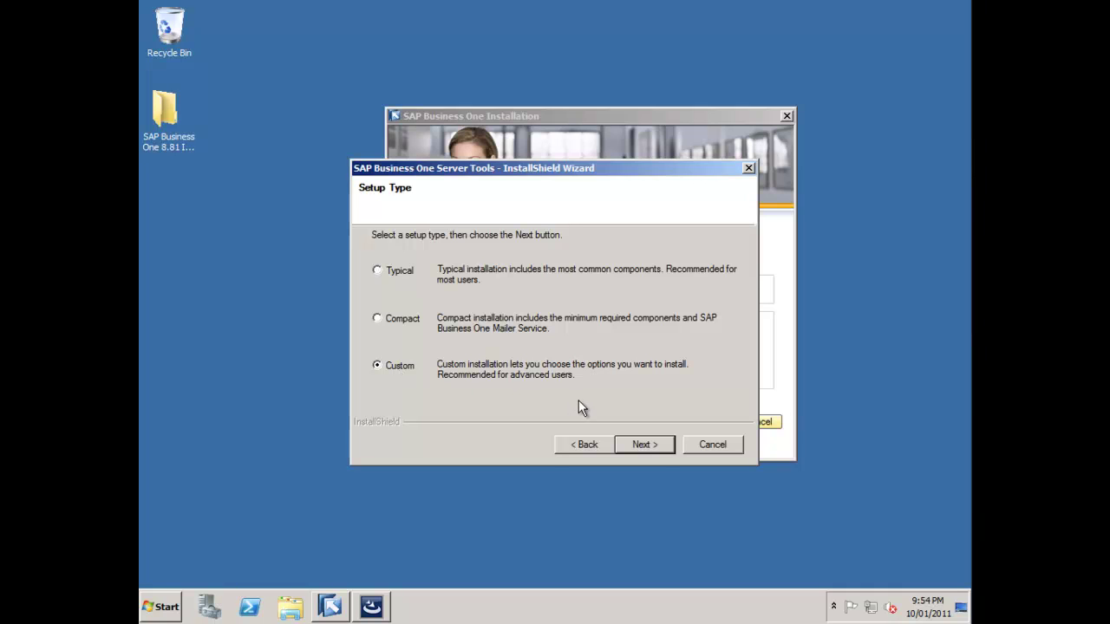
- Keep Custom setup and the default destination folder, and tick Mailer among the Server Tools features
left_click(626, 438)
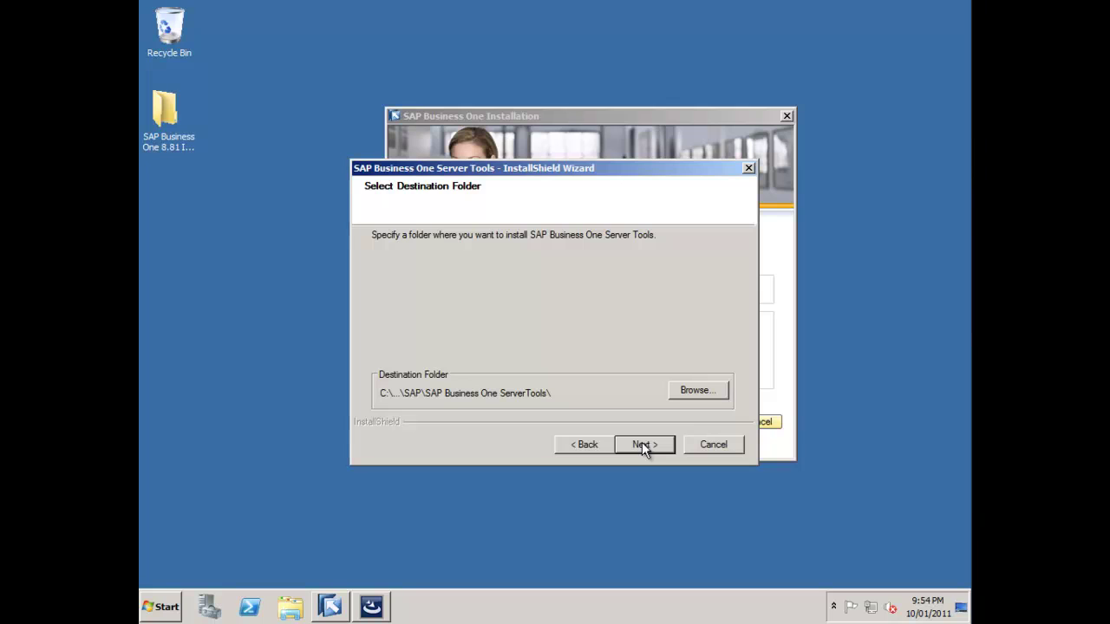
left_click(643, 448)
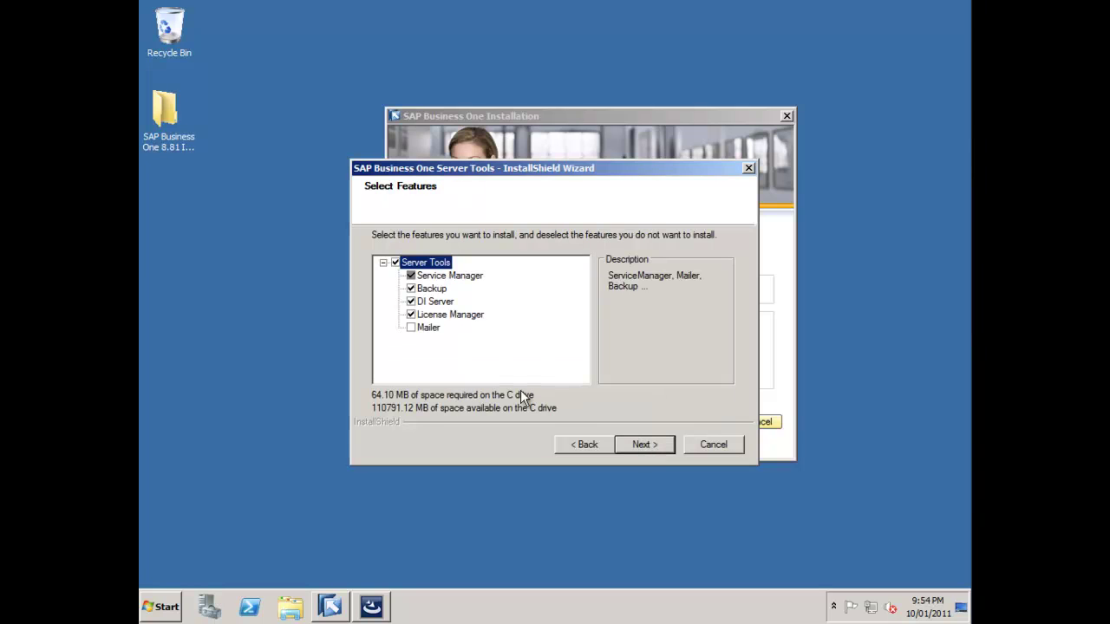
left_click(425, 330)
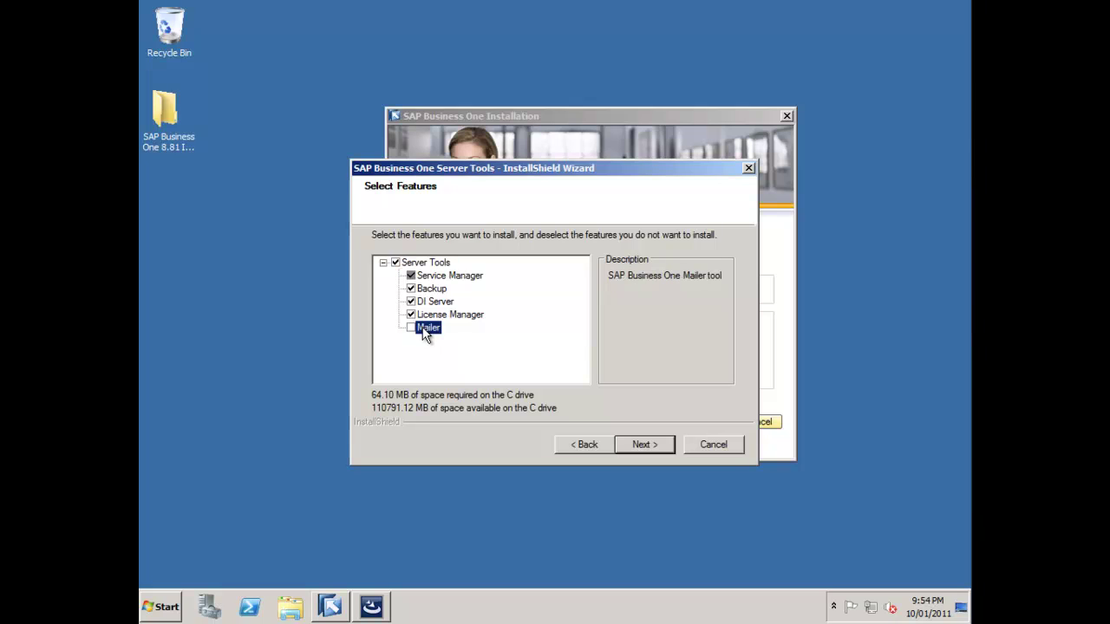
left_click(411, 328)
- Set and confirm the site user password, install Server Tools, and finish the wizard
left_click(642, 444)
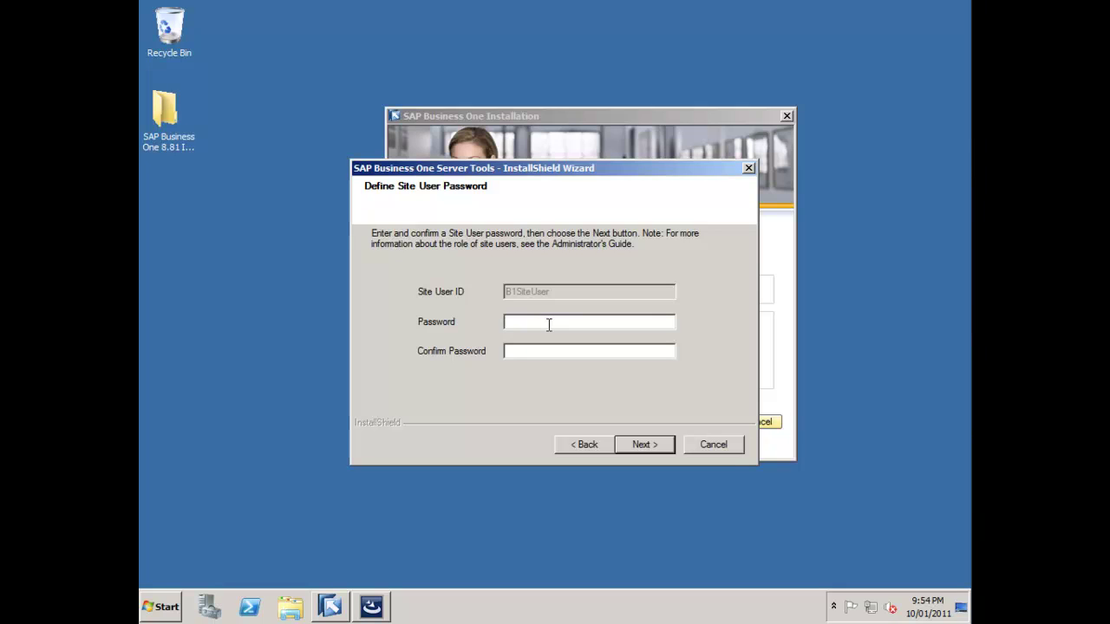
type("*********")
key("Tab")
type("***")
key("BackSpace")
key("BackSpace")
key("BackSpace")
type("password1")
left_click(655, 445)
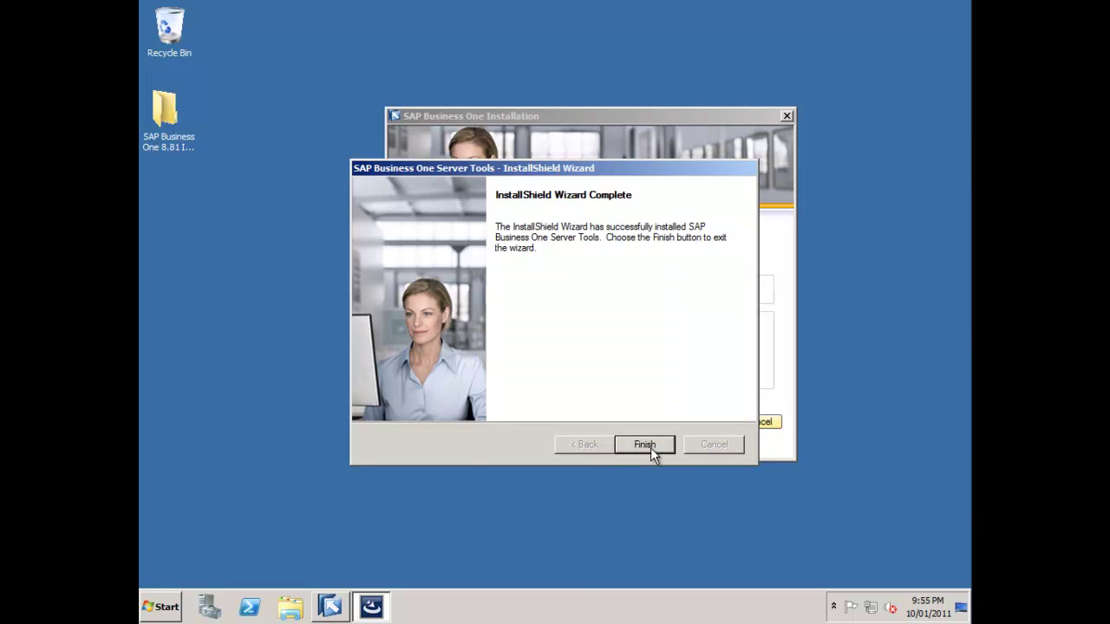
left_click(652, 450)
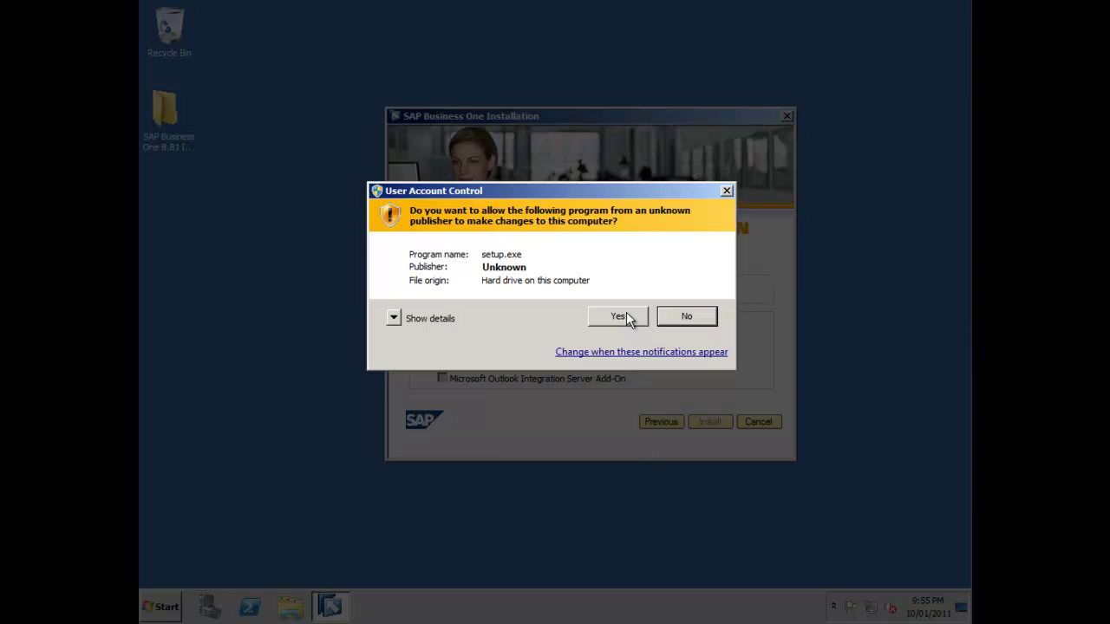
- Allow the server setup and enter the user's name and company SAP as customer information
left_click(617, 317)
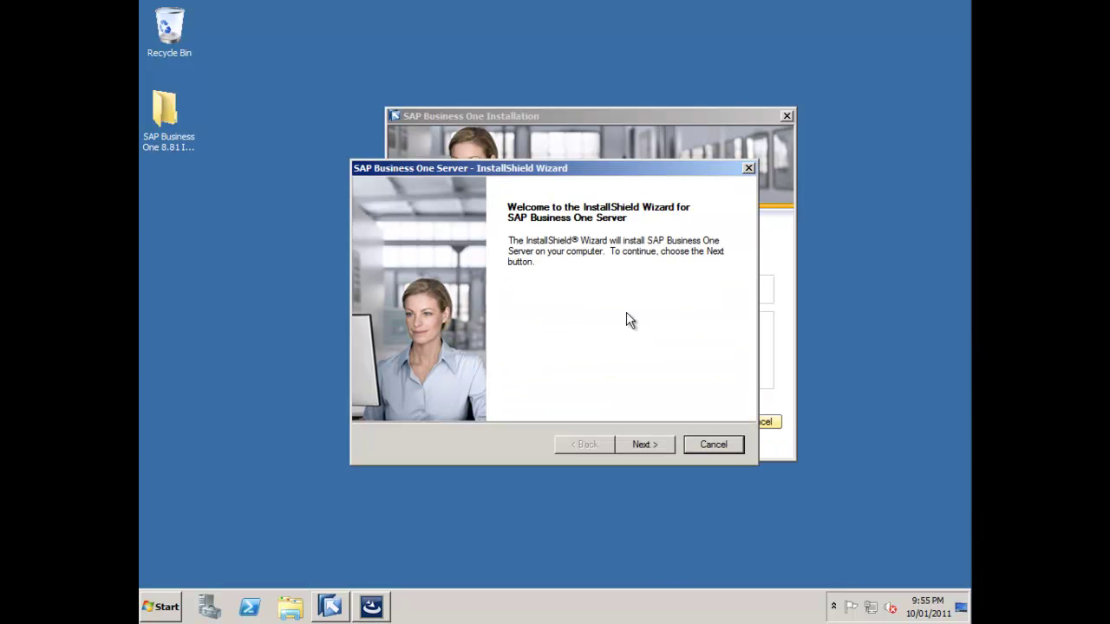
left_click(646, 453)
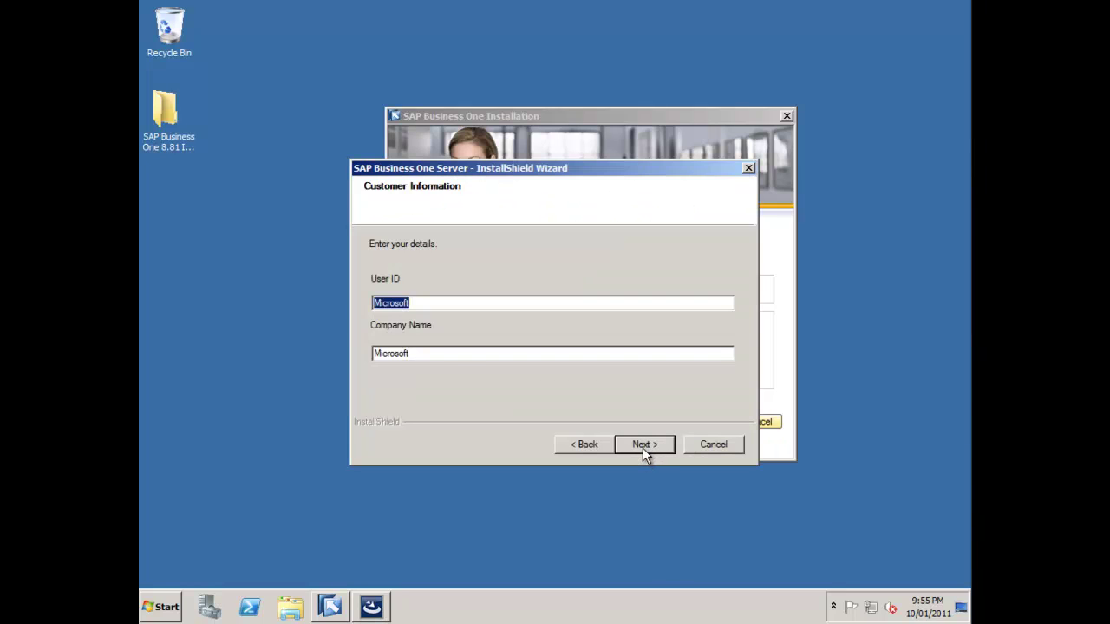
type("Richard Duffy")
key("Tab")
type("SAP")
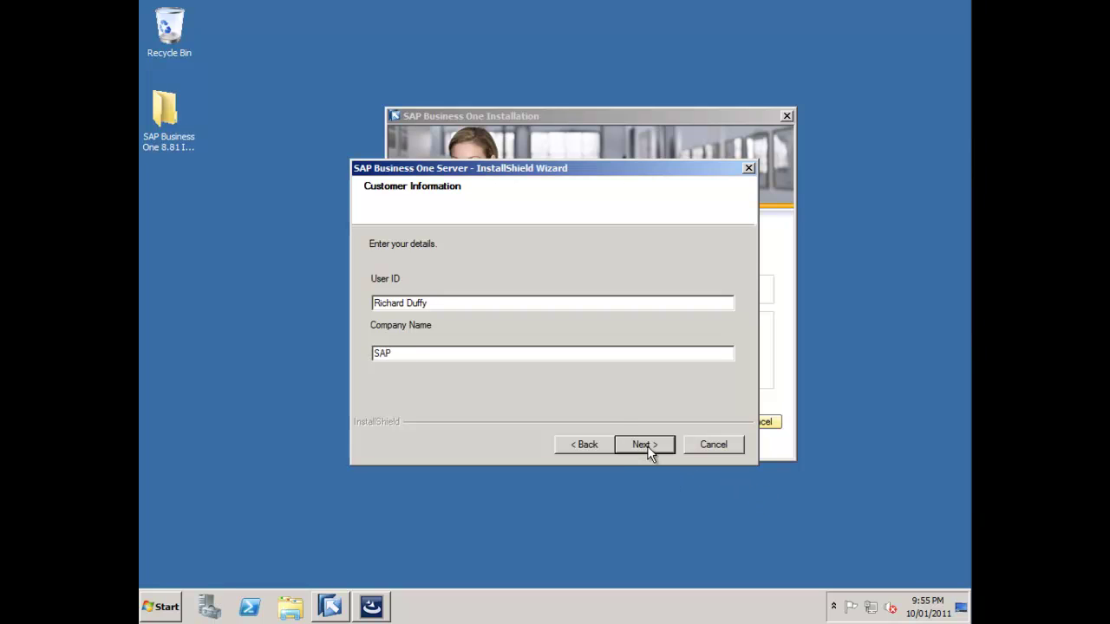
left_click(654, 448)
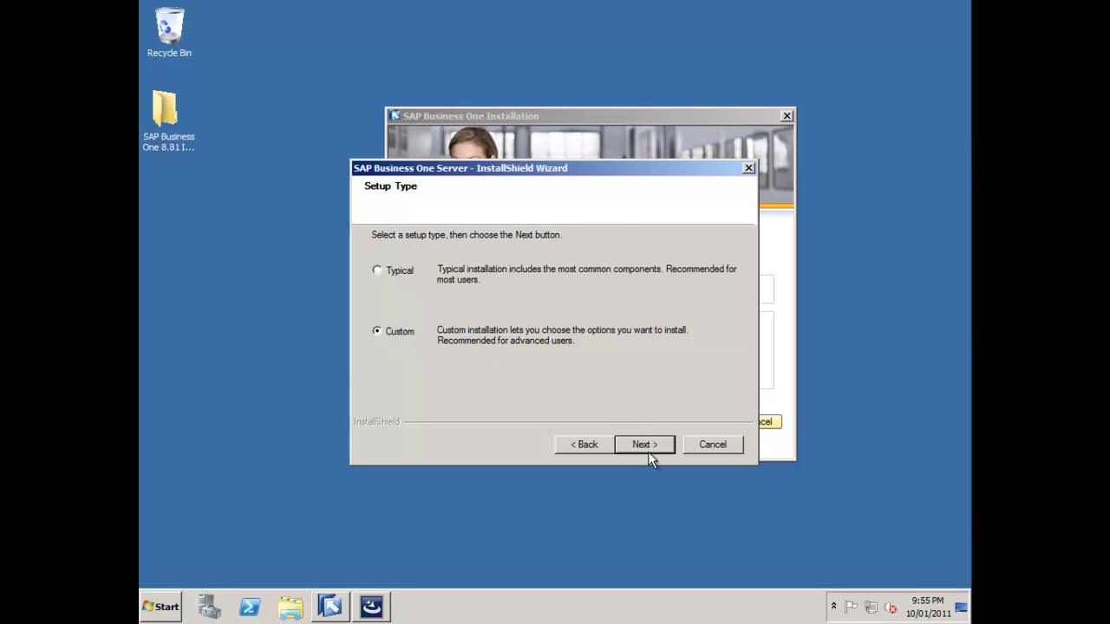
- Keep Custom setup and the default destination, and choose MSSQL_2008 as the database server type
left_click(647, 447)
left_click(646, 448)
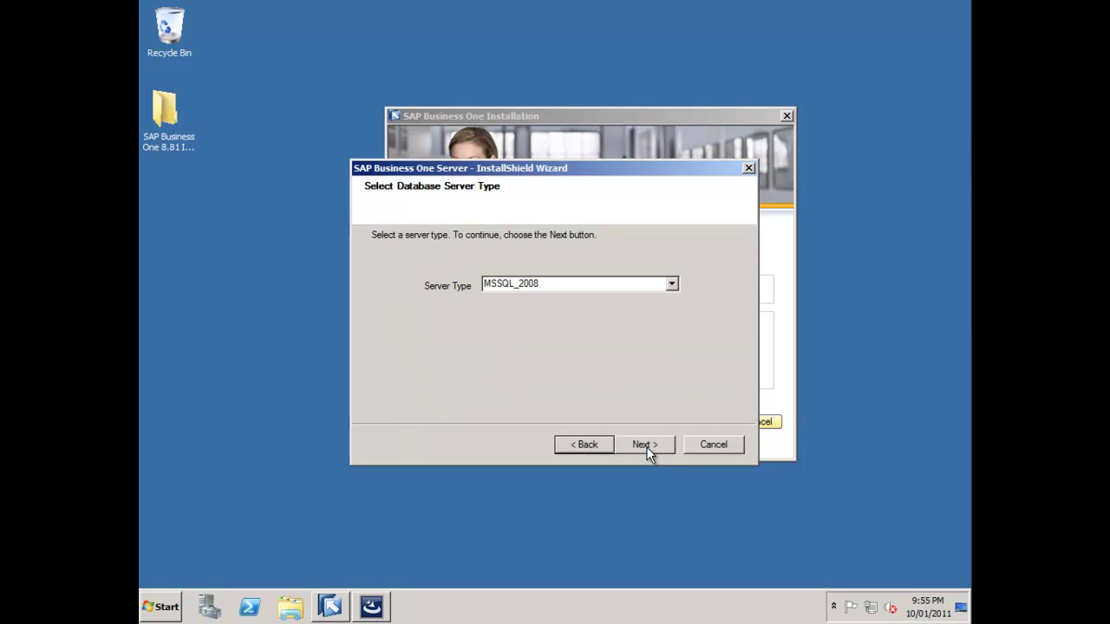
left_click(671, 286)
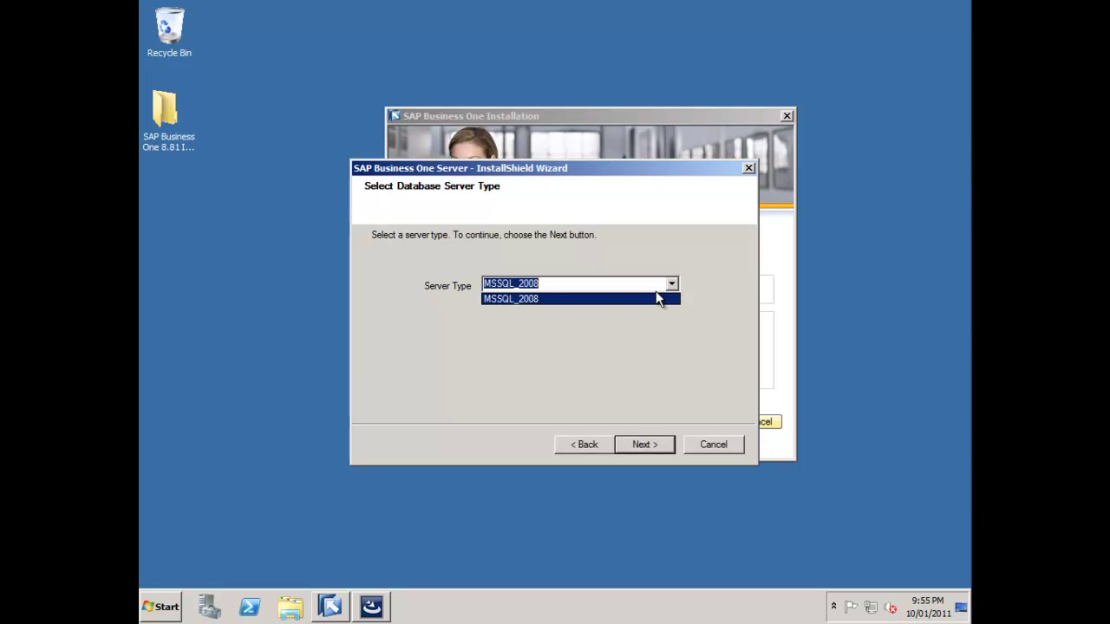
left_click(642, 300)
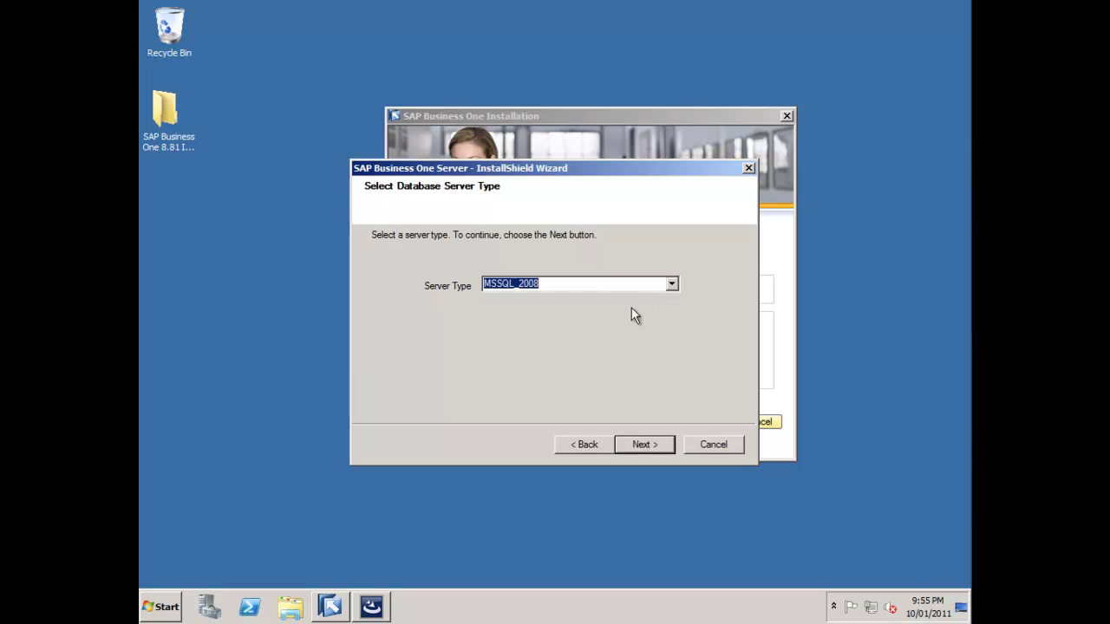
left_click(645, 446)
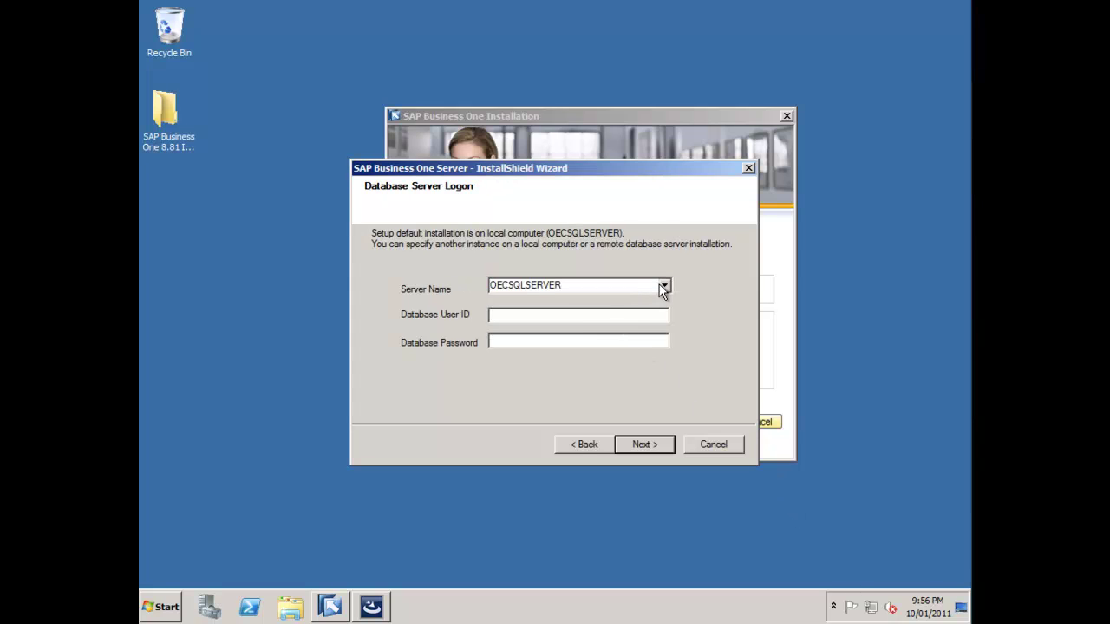
- Log on to OECSQLSERVER as sa with the admin password, then inspect the Demo Databases and SAP Add-ons features
left_click(664, 286)
left_click(656, 286)
left_click(565, 317)
type("sa")
key("Tab")
type("*********")
left_click(648, 452)
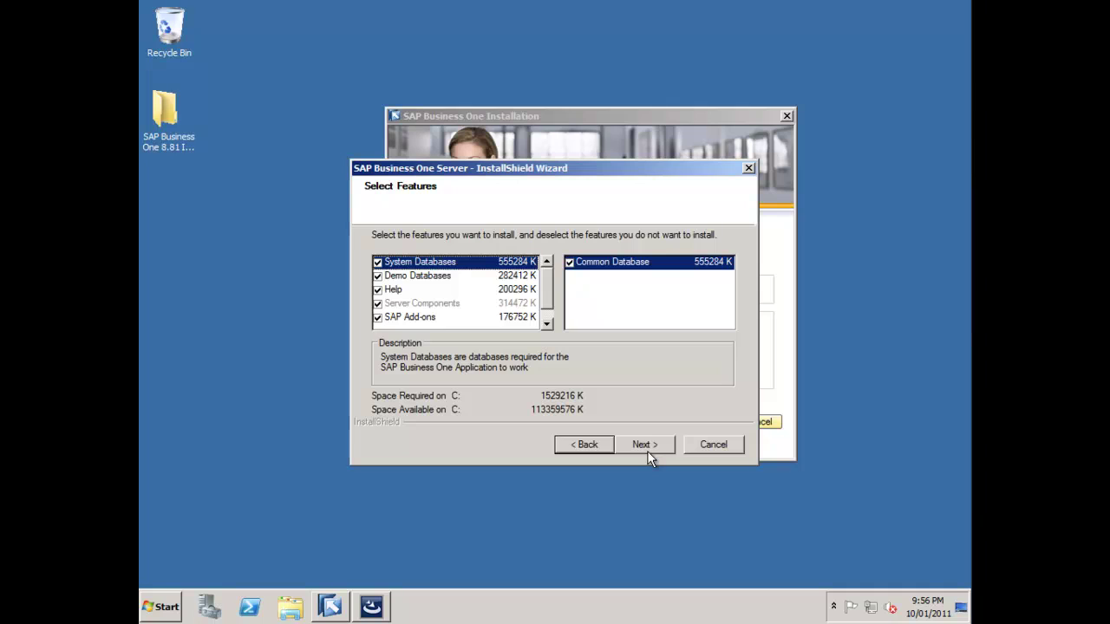
left_click(442, 277)
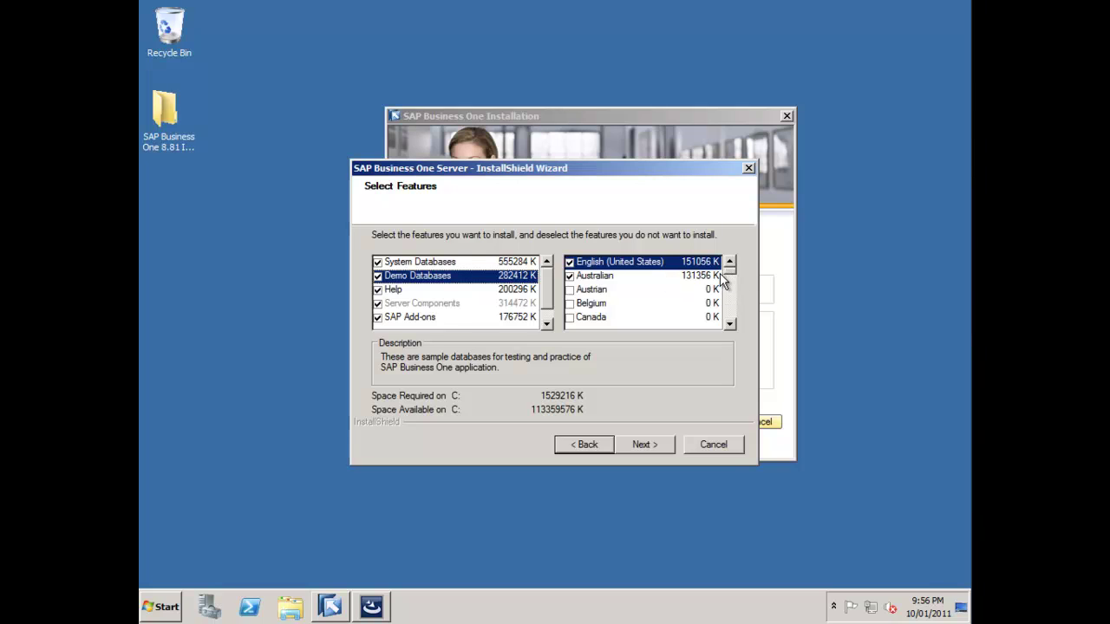
left_click(445, 318)
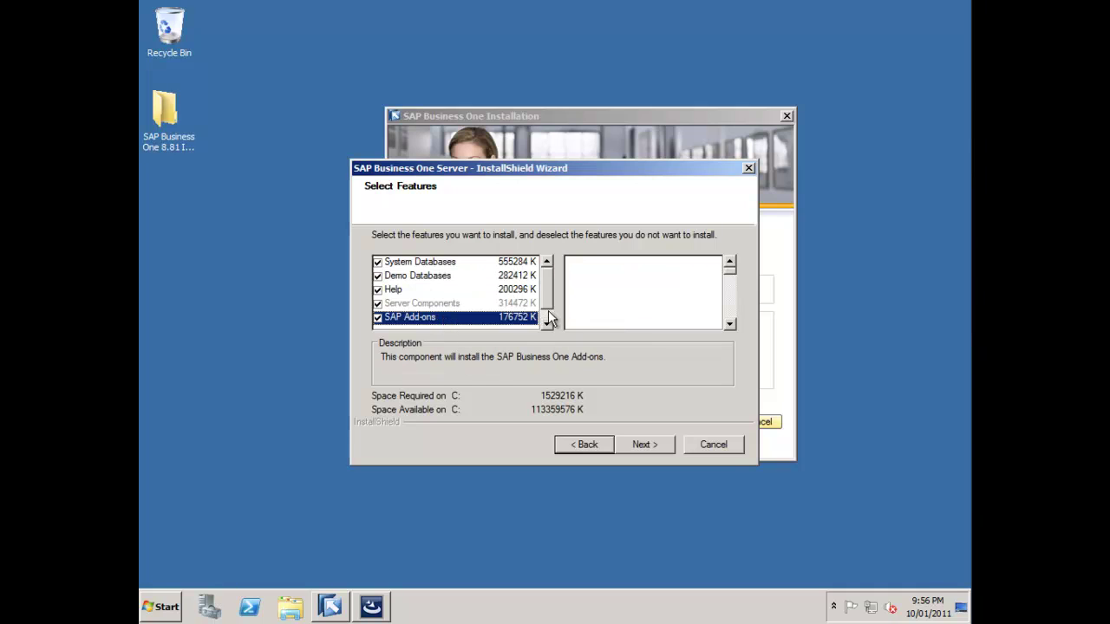
- Add the Remote support platform feature and start installing the server components
left_click(547, 316)
left_click(465, 318)
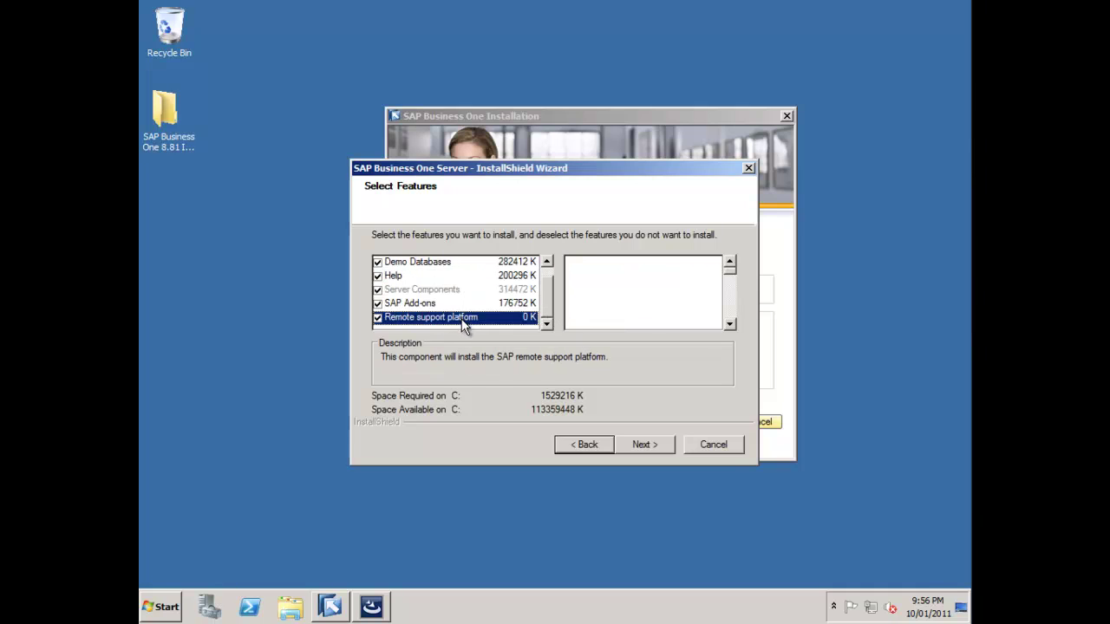
left_click(643, 445)
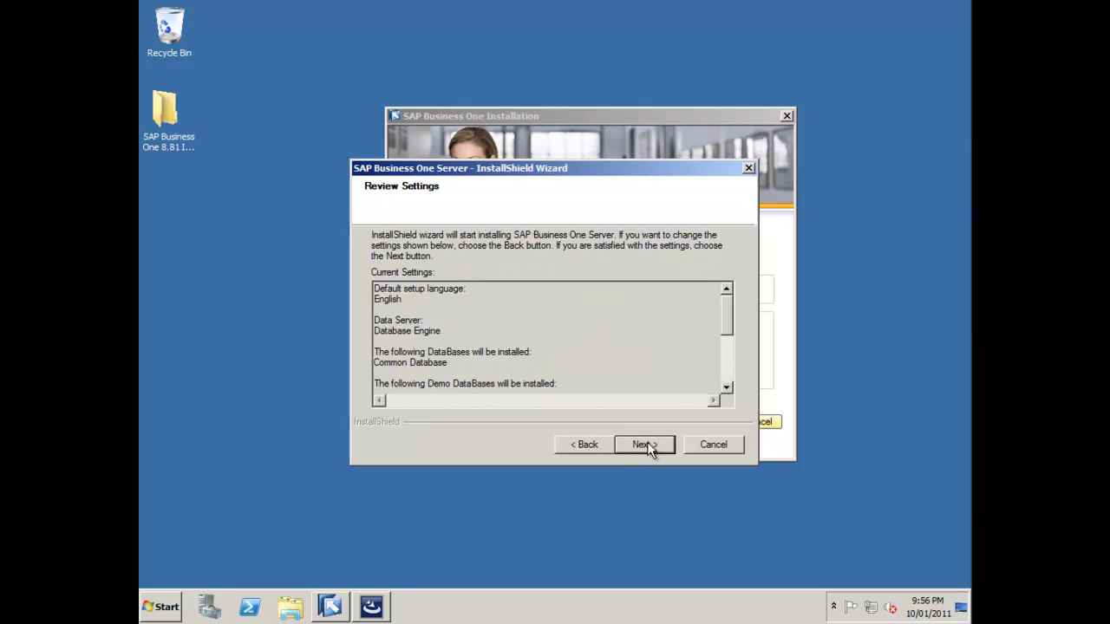
left_click(647, 445)
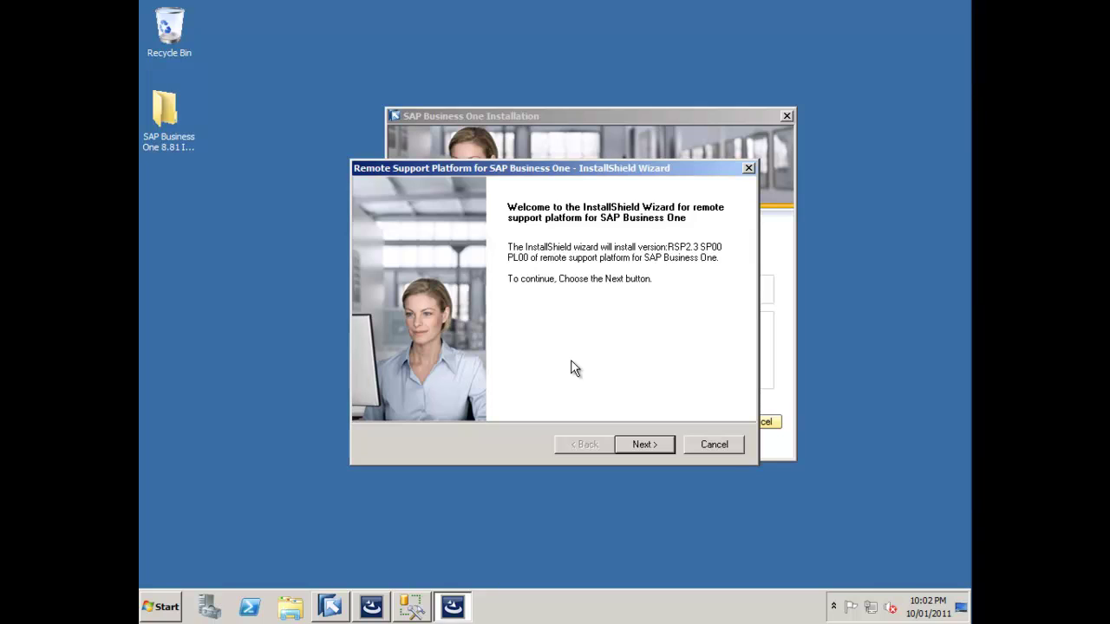
- Choose Server Installation, then enter database server OECSQLSERVER, user ID sa and the database password
left_click(648, 445)
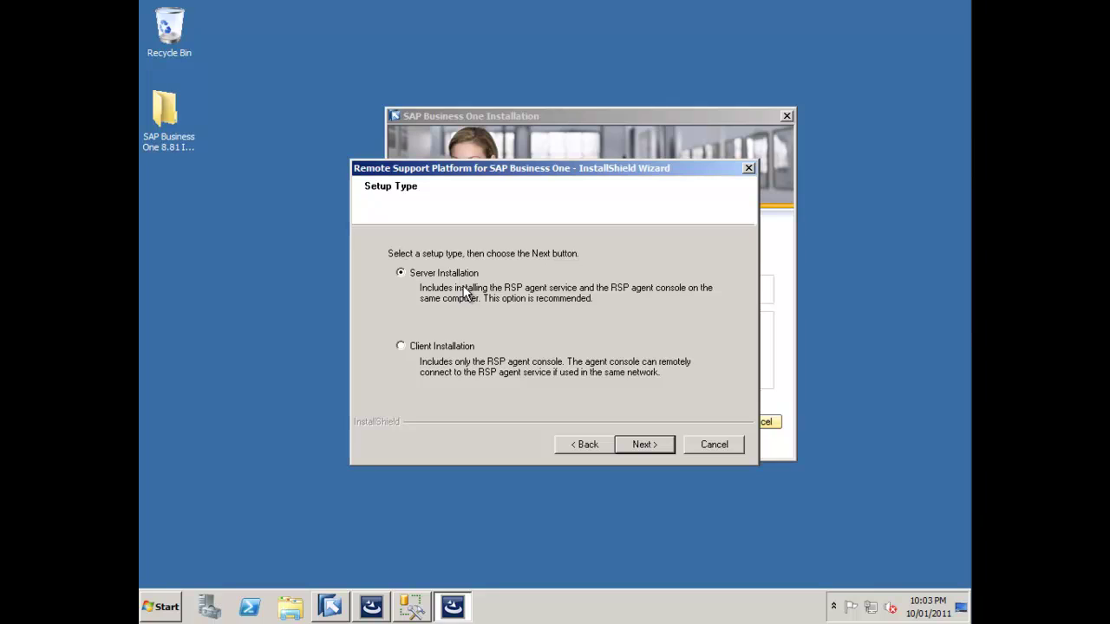
left_click(650, 445)
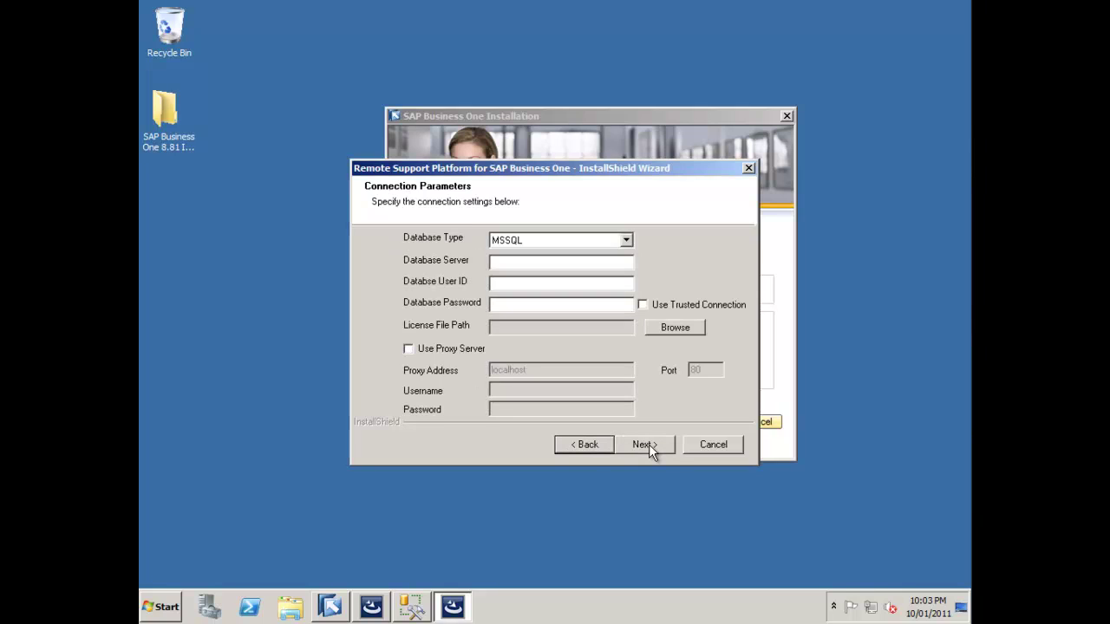
left_click(526, 261)
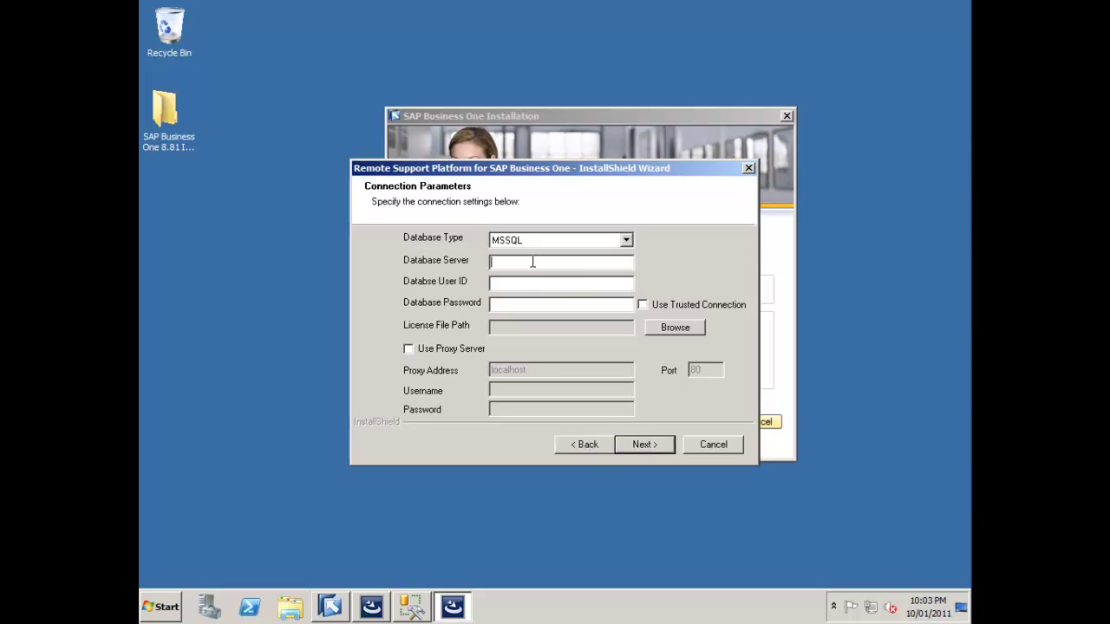
type("OECSQLSERVER")
left_click(514, 283)
type("sa")
left_click(514, 307)
type("*********")
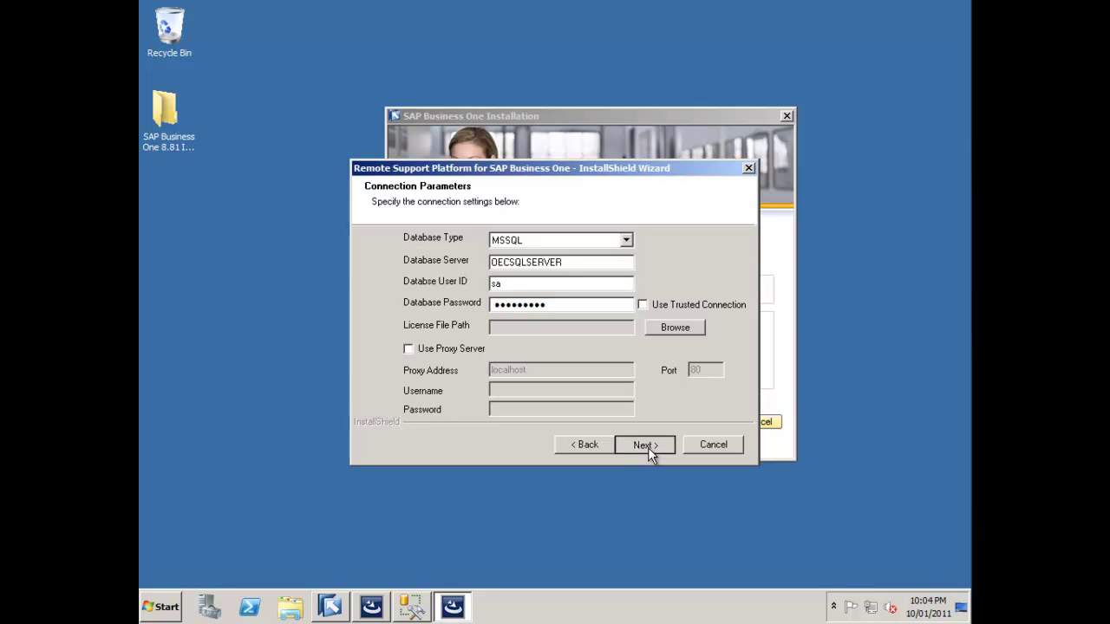
- Submit the database connection, then enter and confirm the admin password and the contact e-mail
left_click(647, 447)
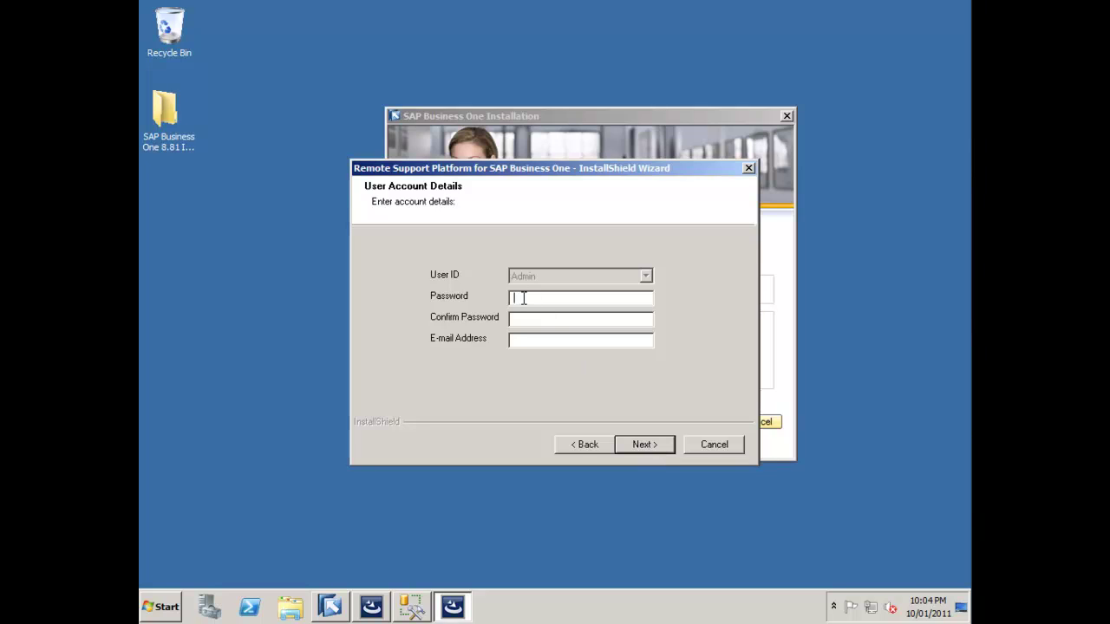
left_click(523, 298)
type("admin1234")
left_click(514, 318)
type("admin1234")
left_click(514, 340)
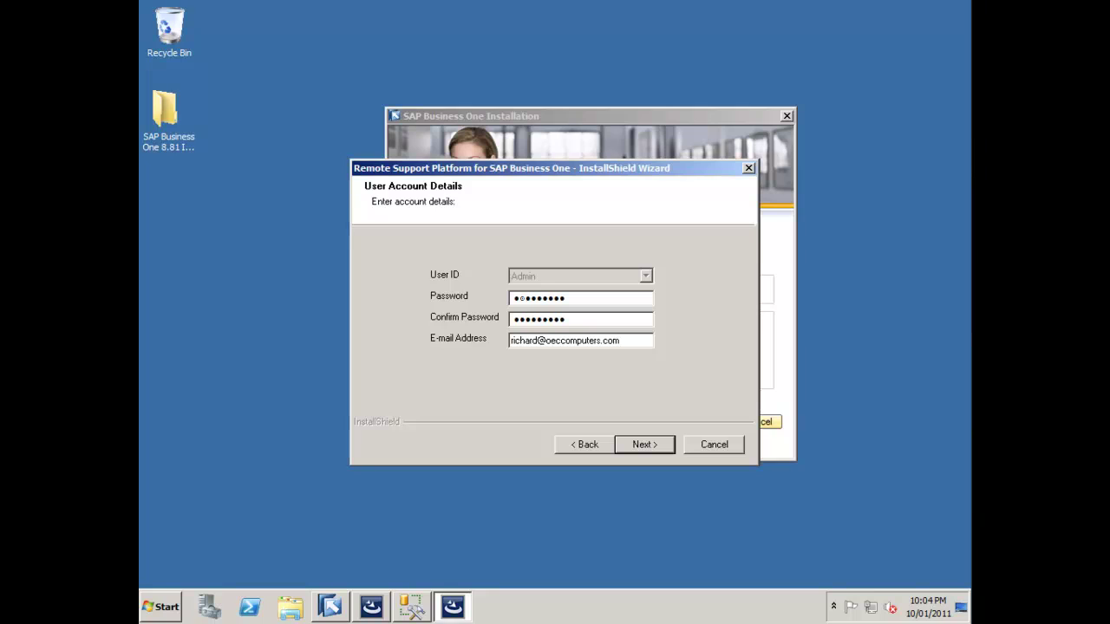
left_click(630, 444)
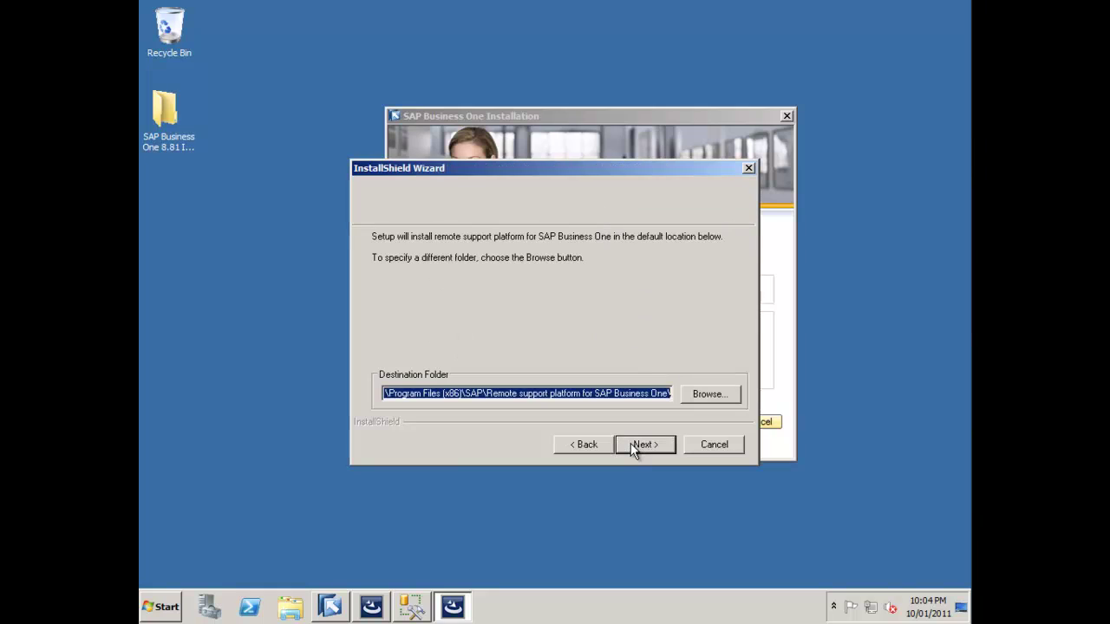
- Accept and create the default destination folder, keep all shortcuts, and install the remote support platform
left_click(630, 445)
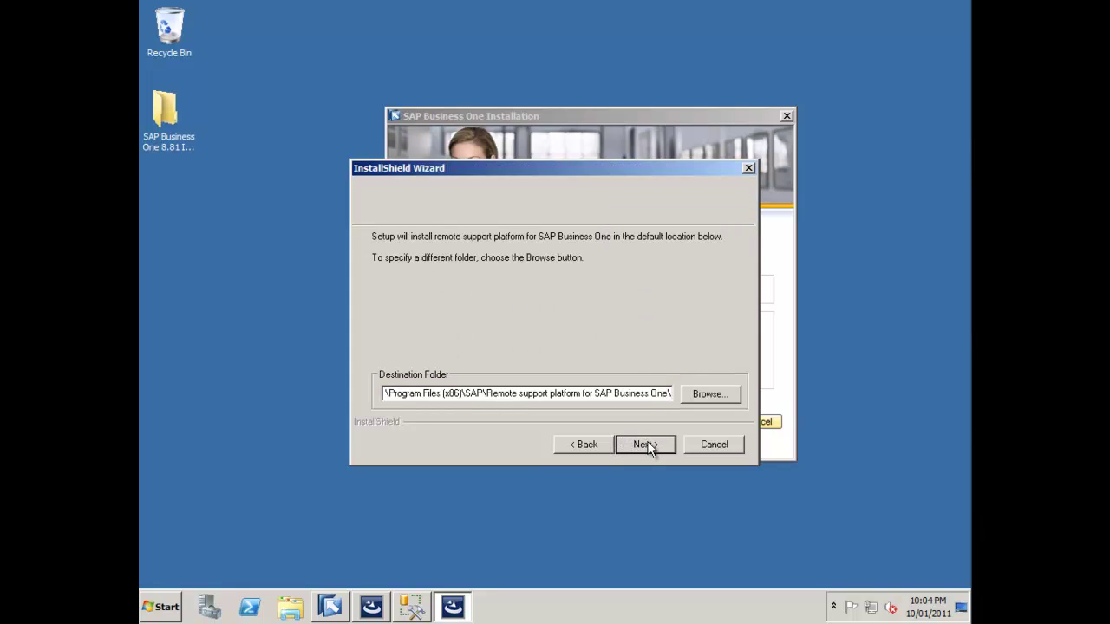
left_click(648, 445)
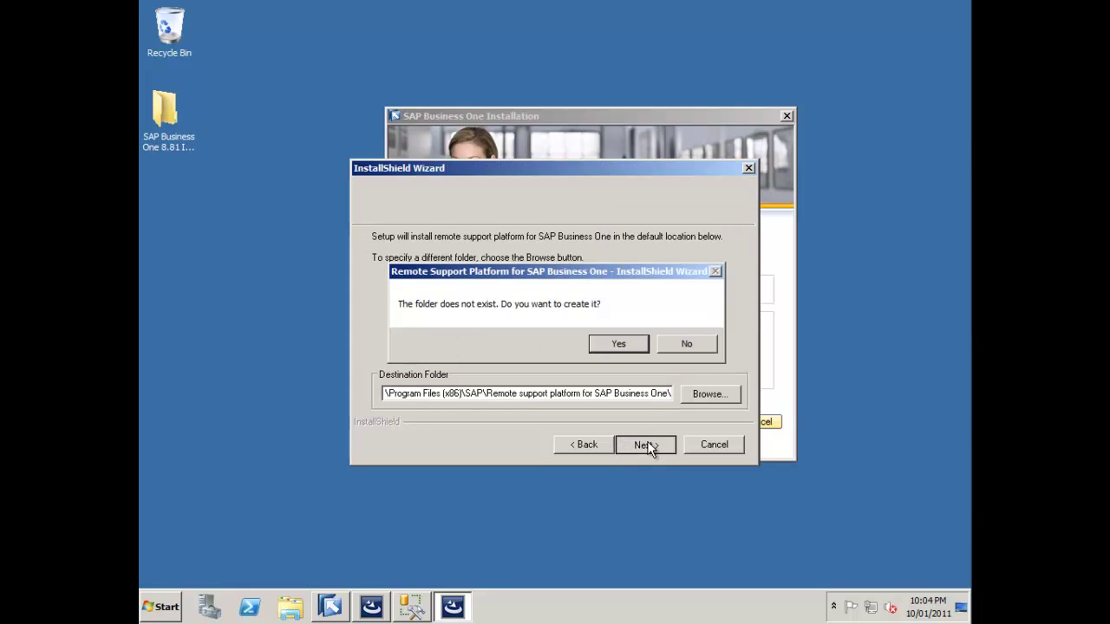
left_click(618, 344)
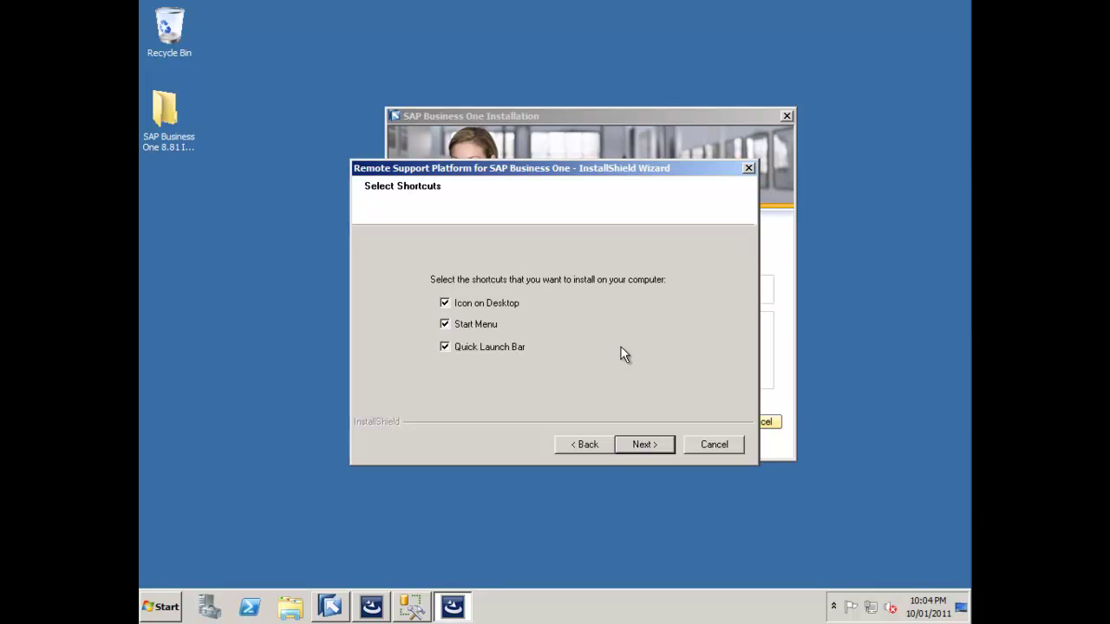
left_click(643, 443)
left_click(643, 443)
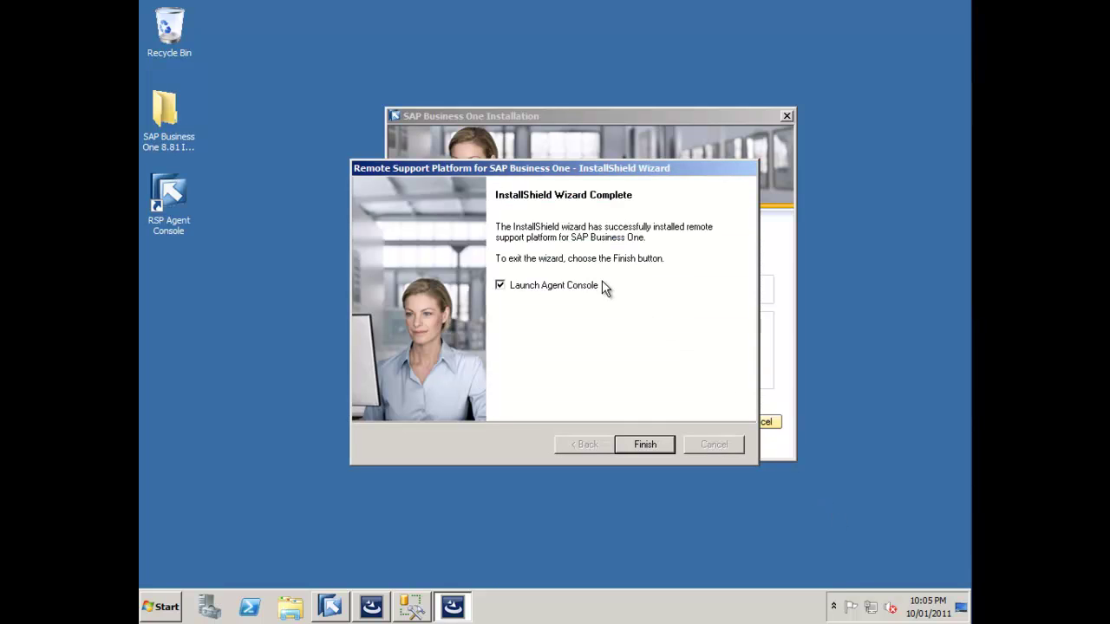
- Untick Launch Agent Console and finish both the remote support and SAP Business One Server wizards
left_click(501, 289)
left_click(645, 444)
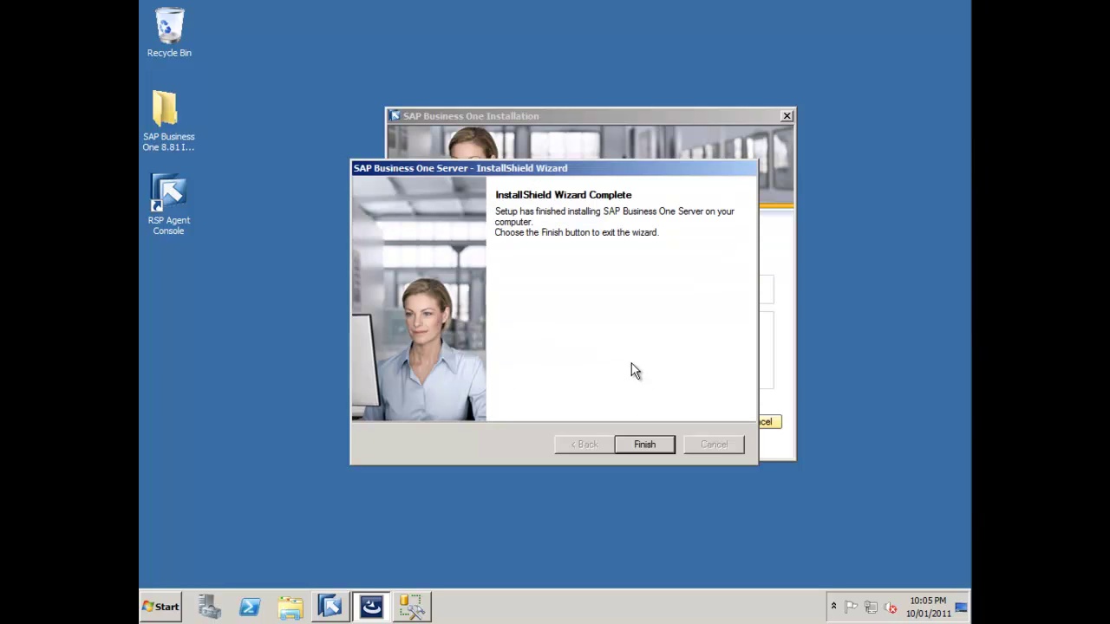
left_click(648, 444)
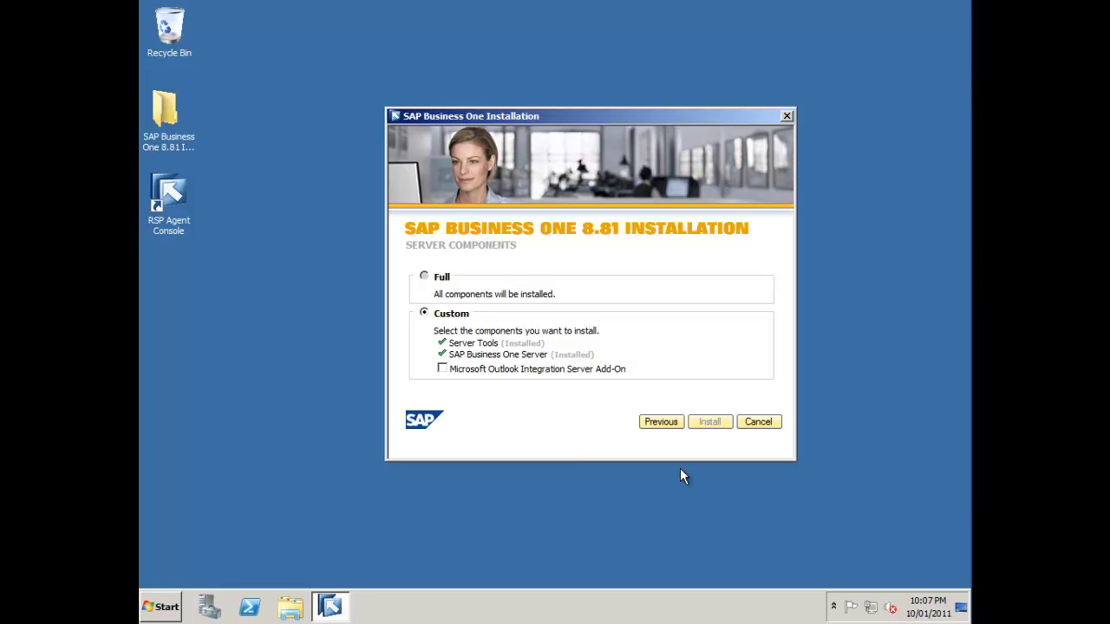
- Return to the installation start page and choose to install the Client
left_click(663, 424)
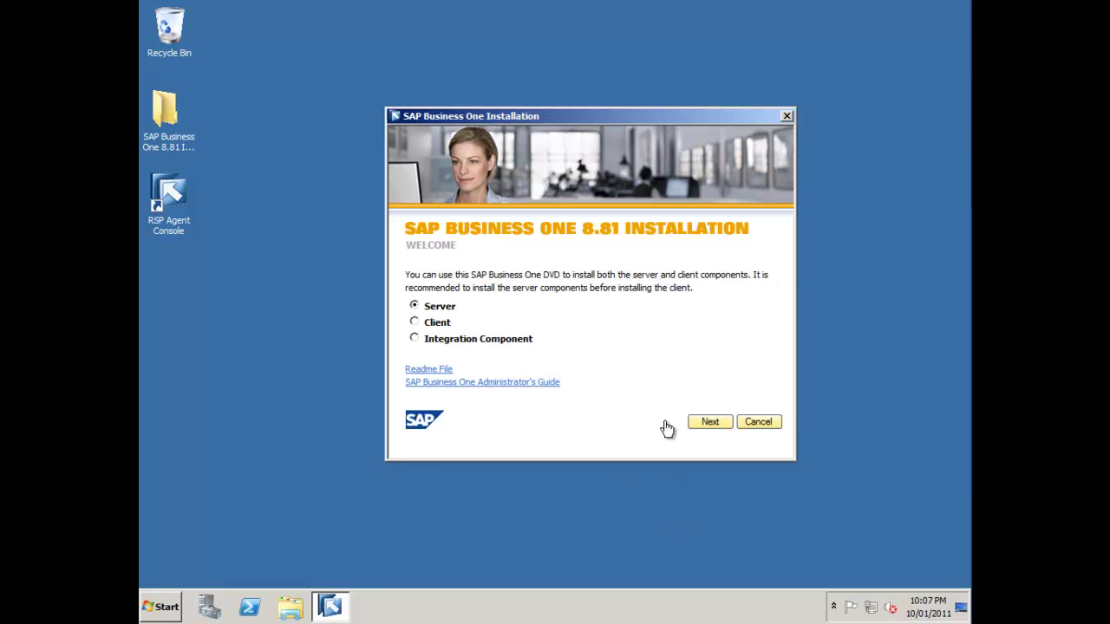
left_click(429, 325)
left_click(704, 427)
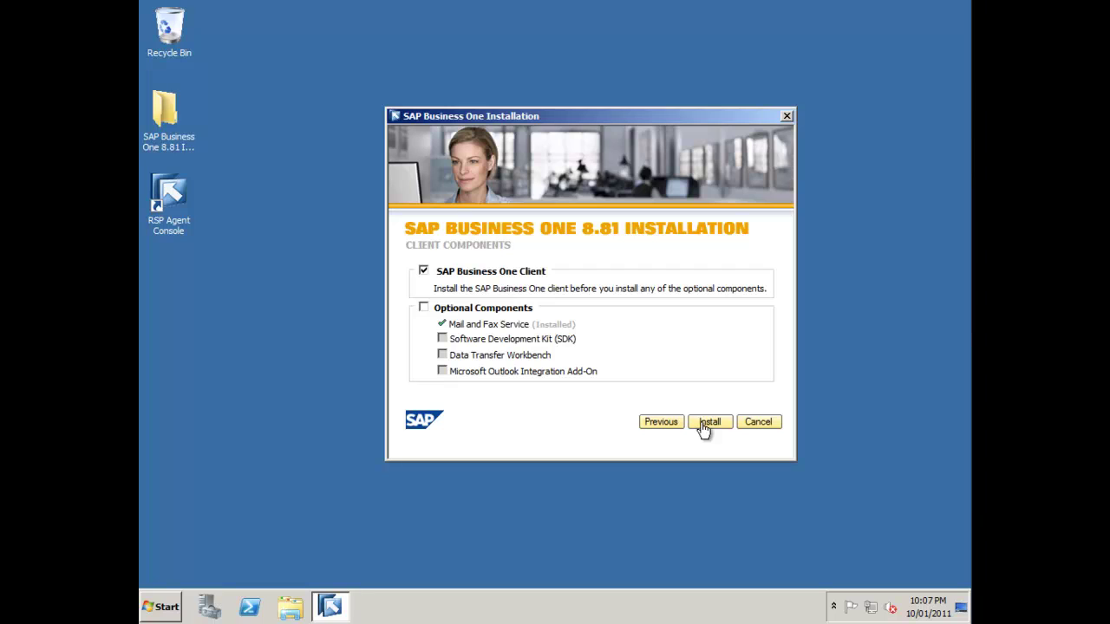
- Add the optional components, including the SDK, then start the client installation and approve the UAC prompt
left_click(423, 307)
left_click(442, 339)
left_click(442, 371)
left_click(709, 422)
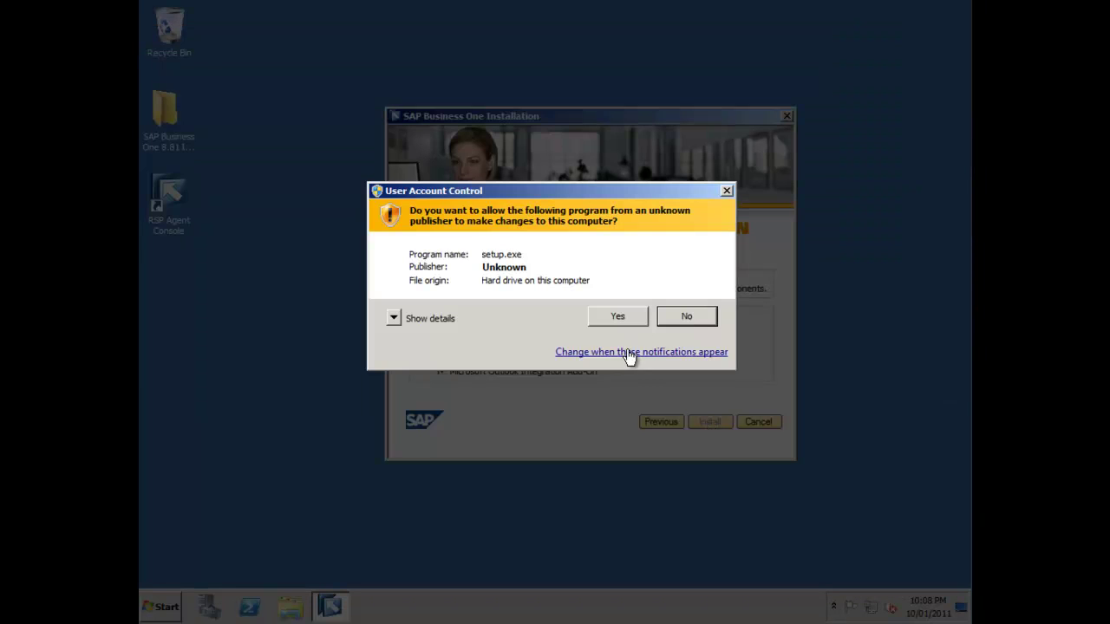
left_click(630, 318)
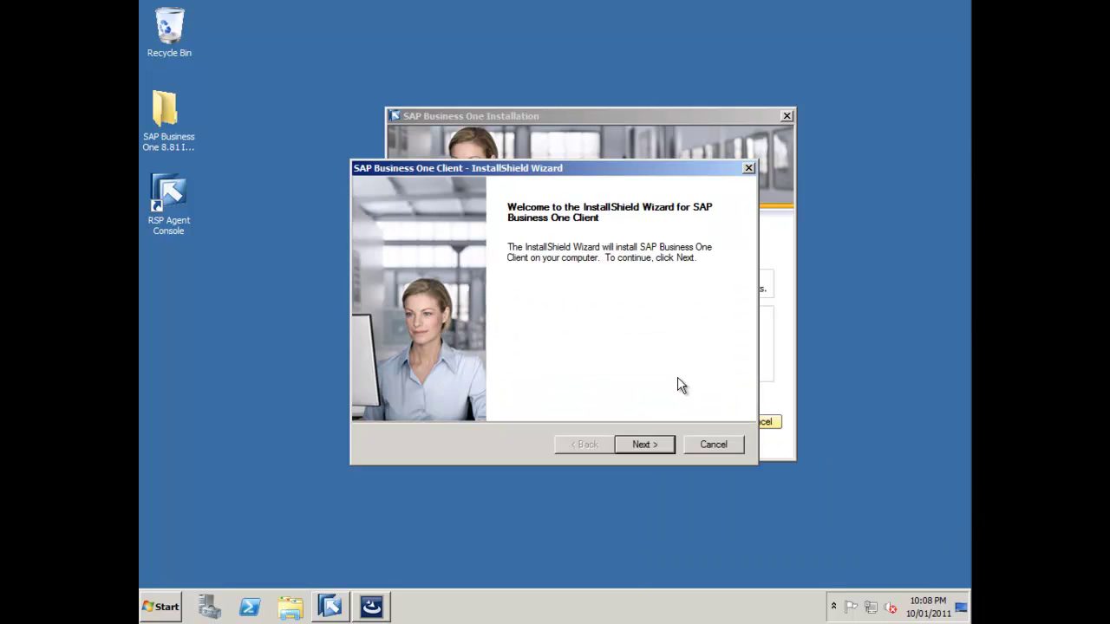
- Enter the user's name and company SAP, accepting the default destination and program folders
left_click(652, 444)
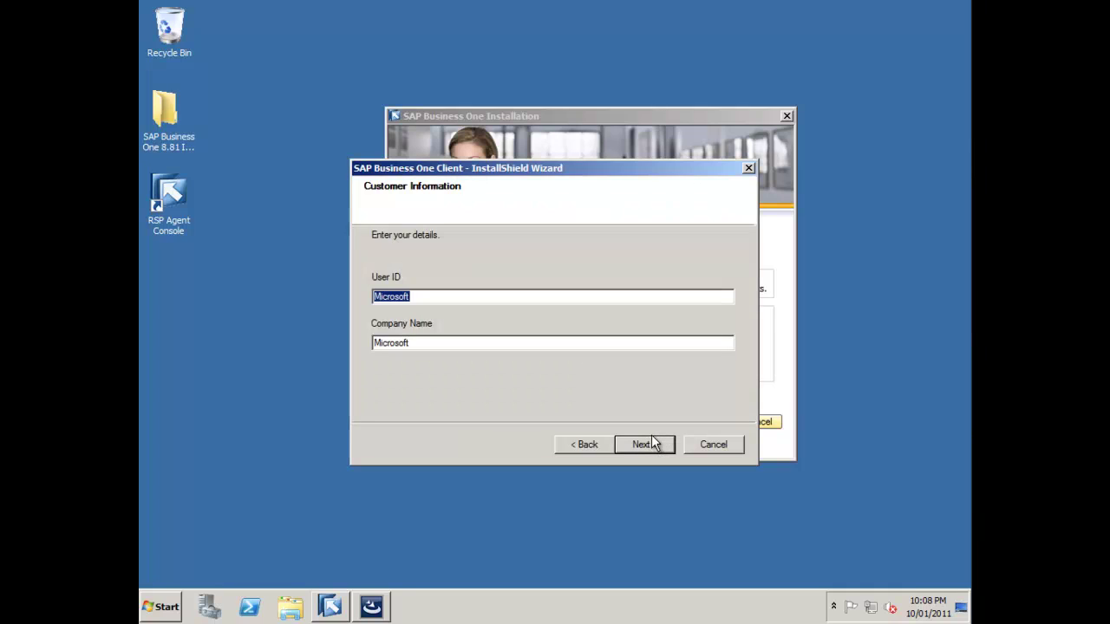
type("Richard Duff")
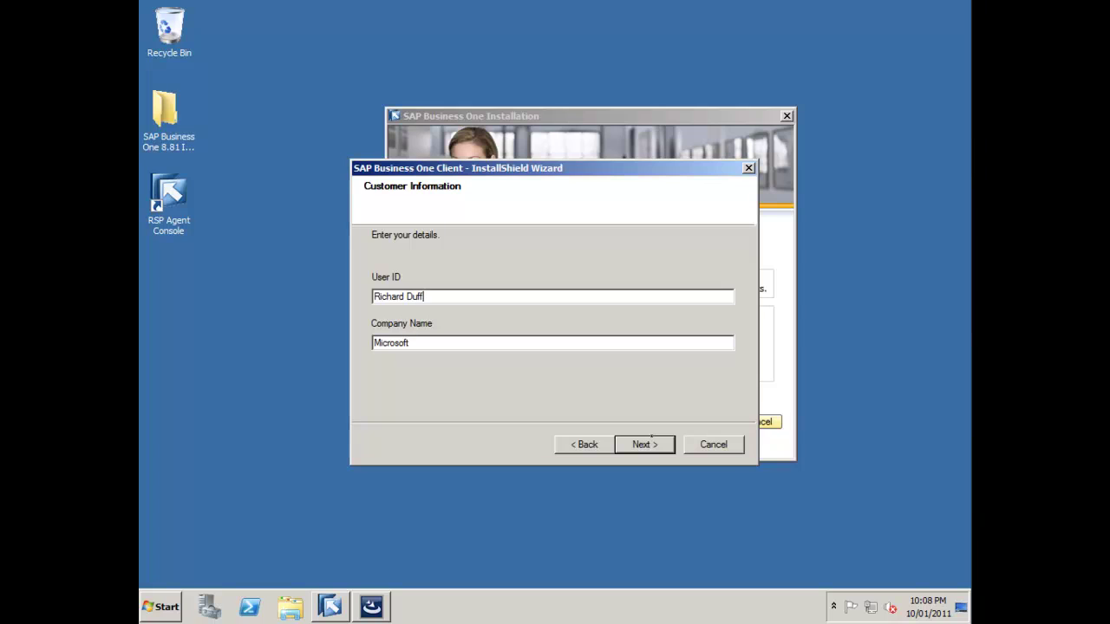
type("y")
key("Tab")
type("SAP")
left_click(636, 440)
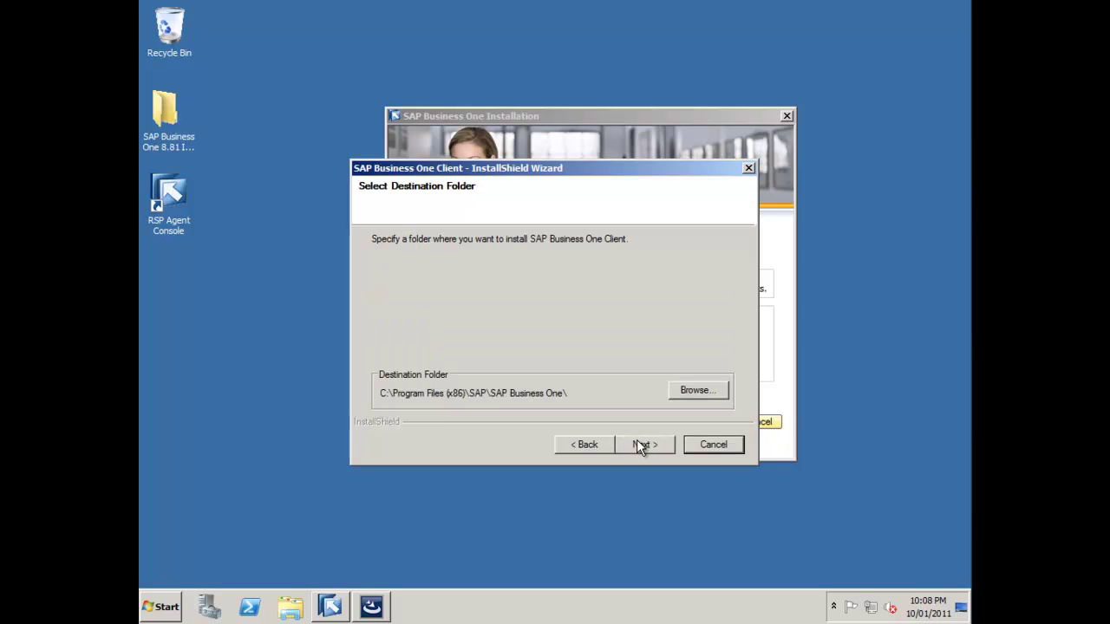
left_click(637, 442)
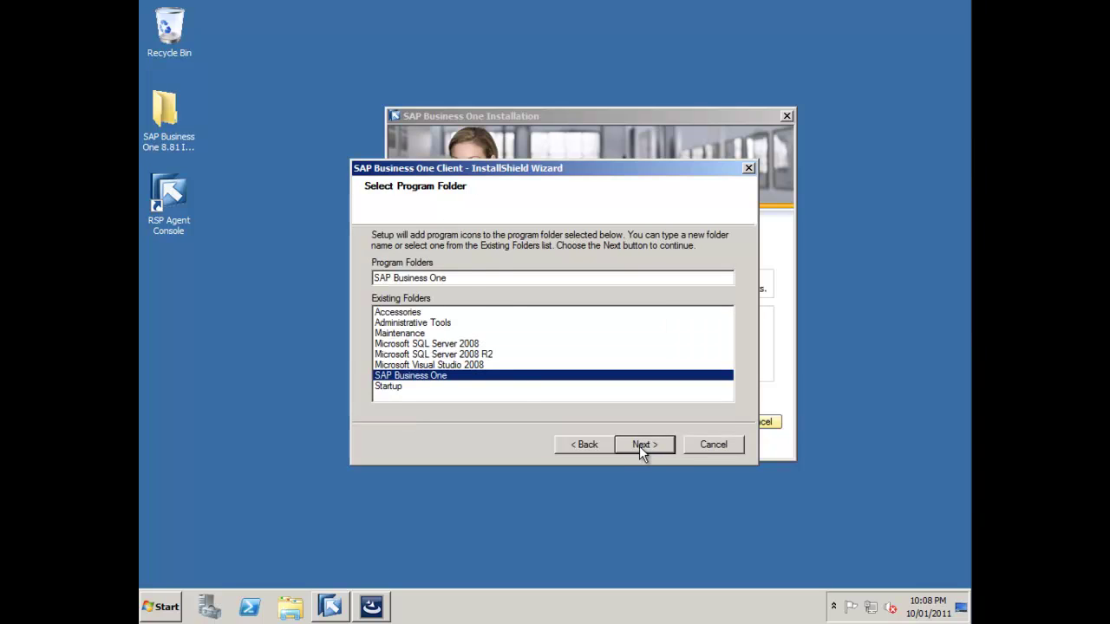
left_click(639, 445)
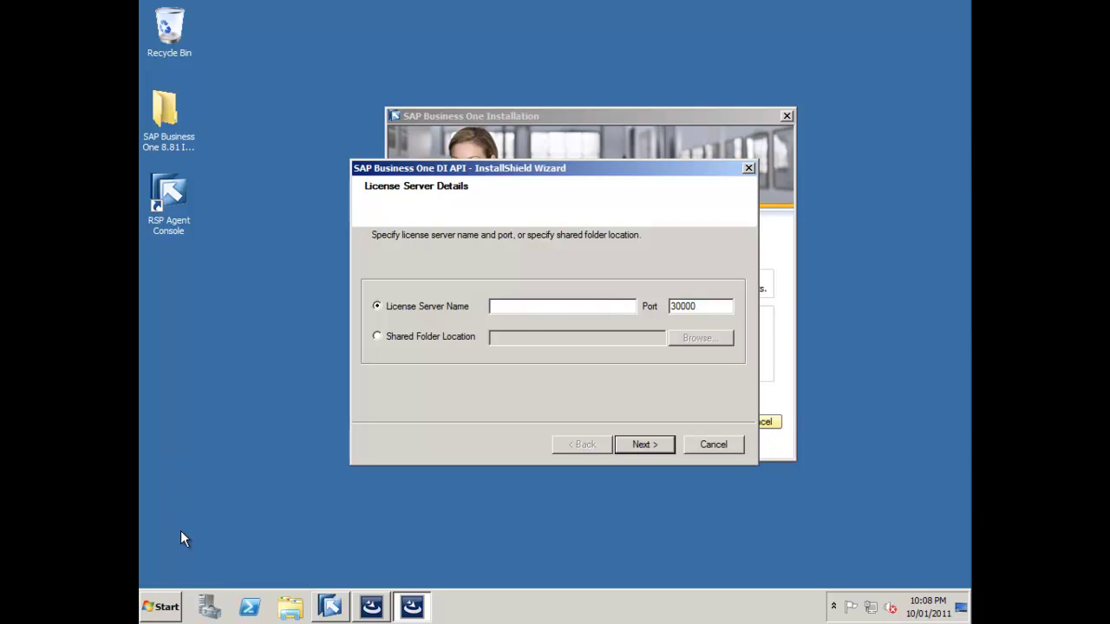
- Launch Service Manager, start the License Manager service, then close and exit the tray Service Manager
left_click(161, 606)
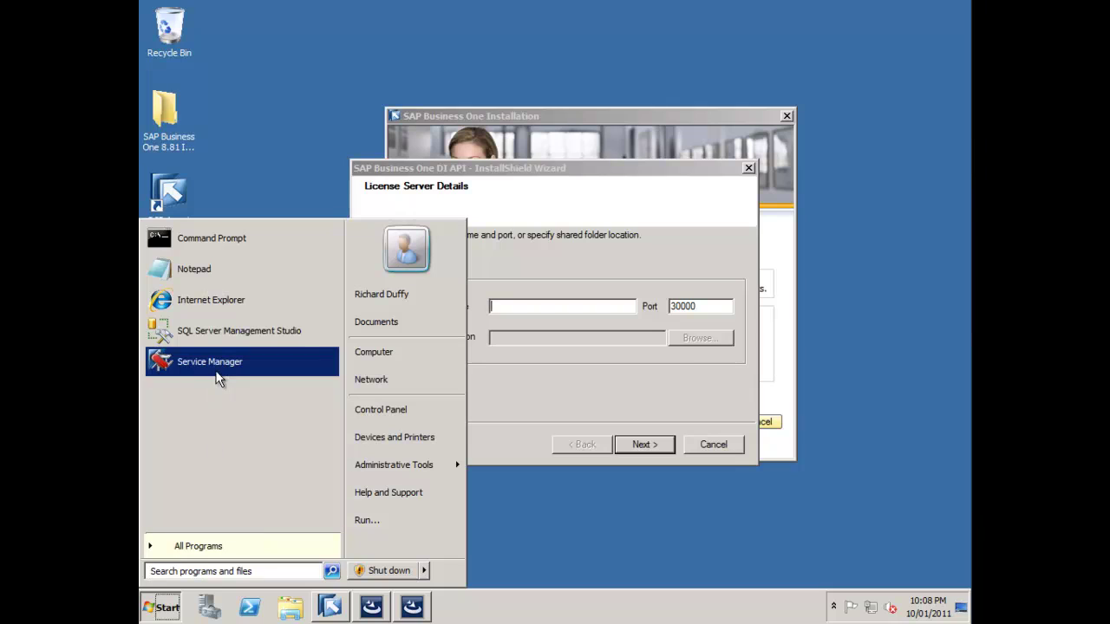
left_click(216, 370)
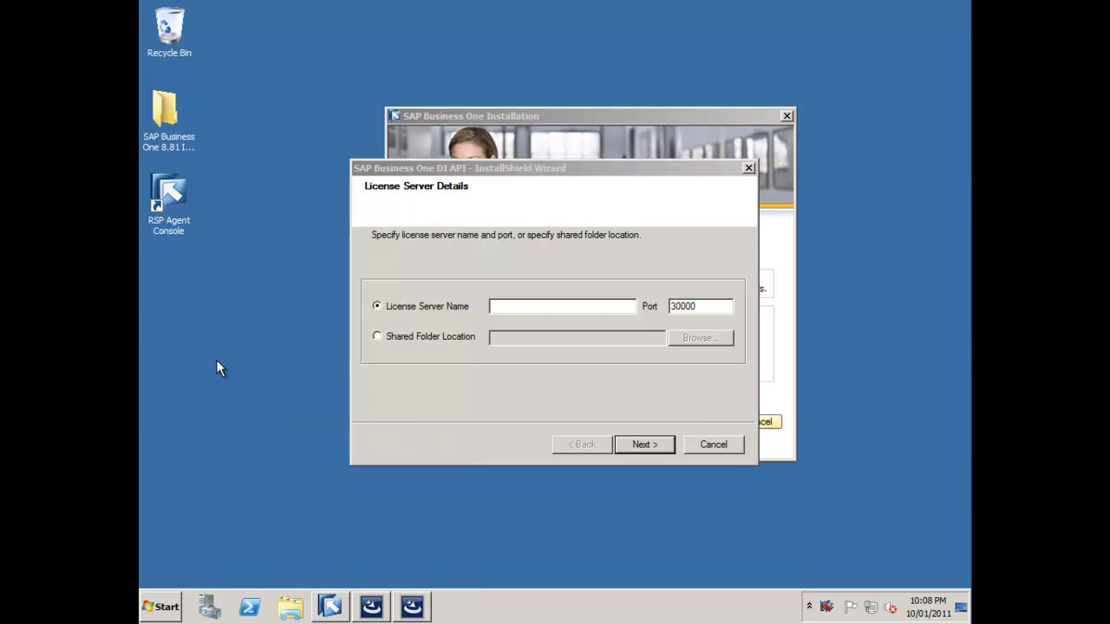
double_click(828, 610)
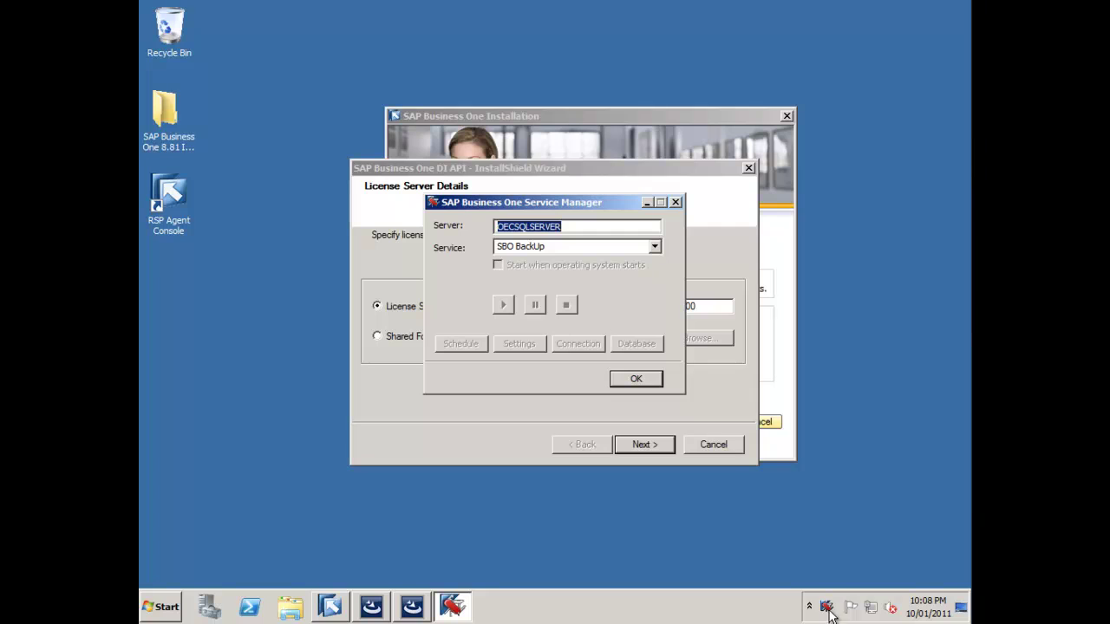
left_click(656, 247)
left_click(530, 285)
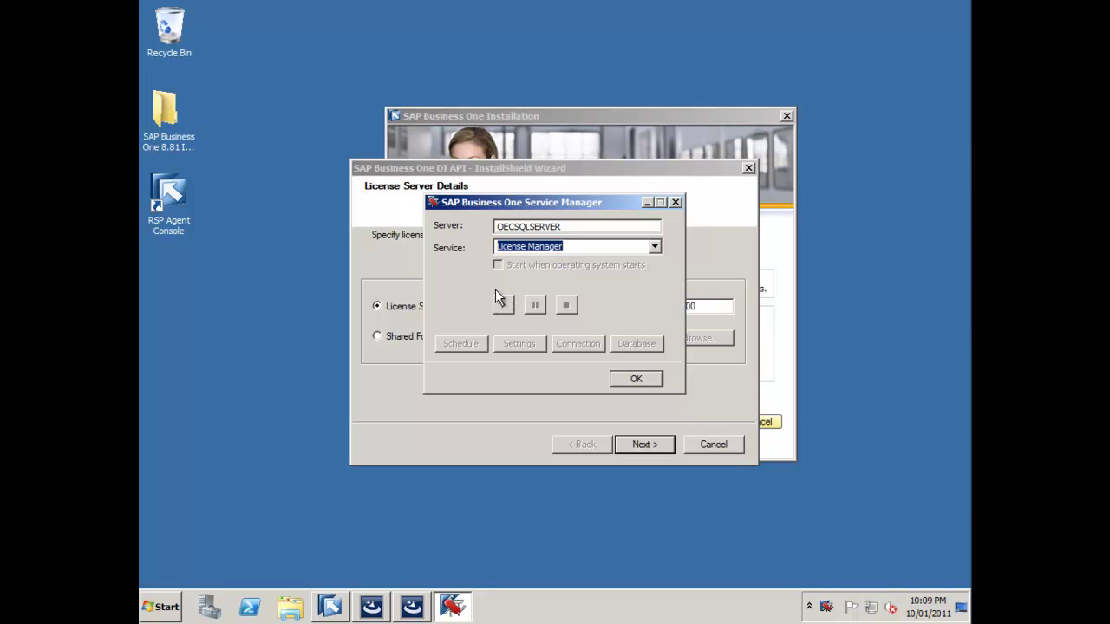
left_click(502, 305)
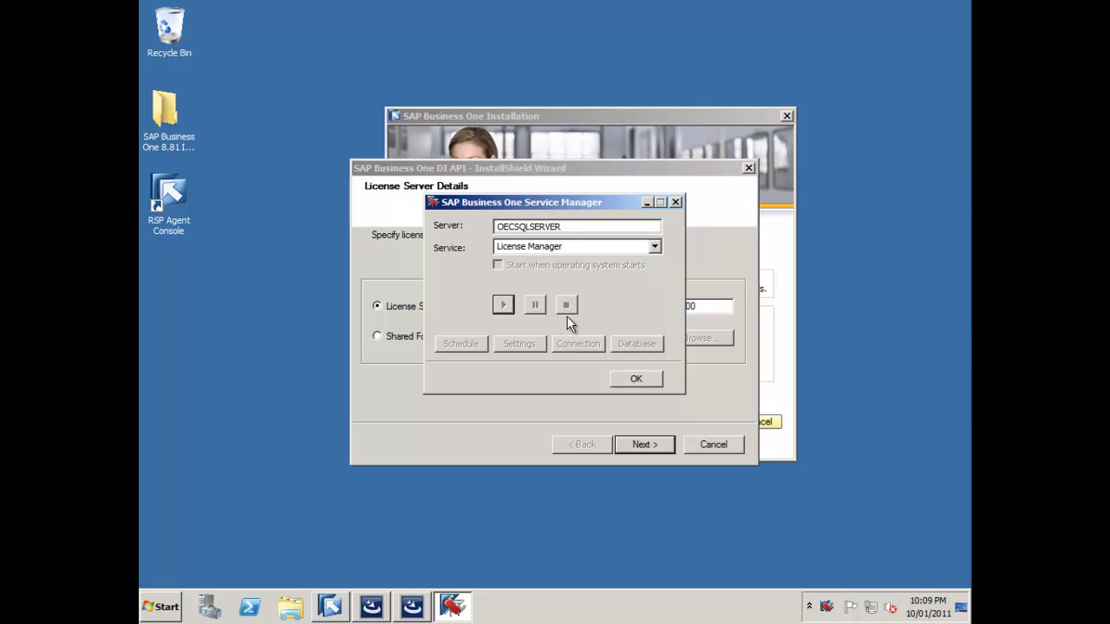
left_click(637, 380)
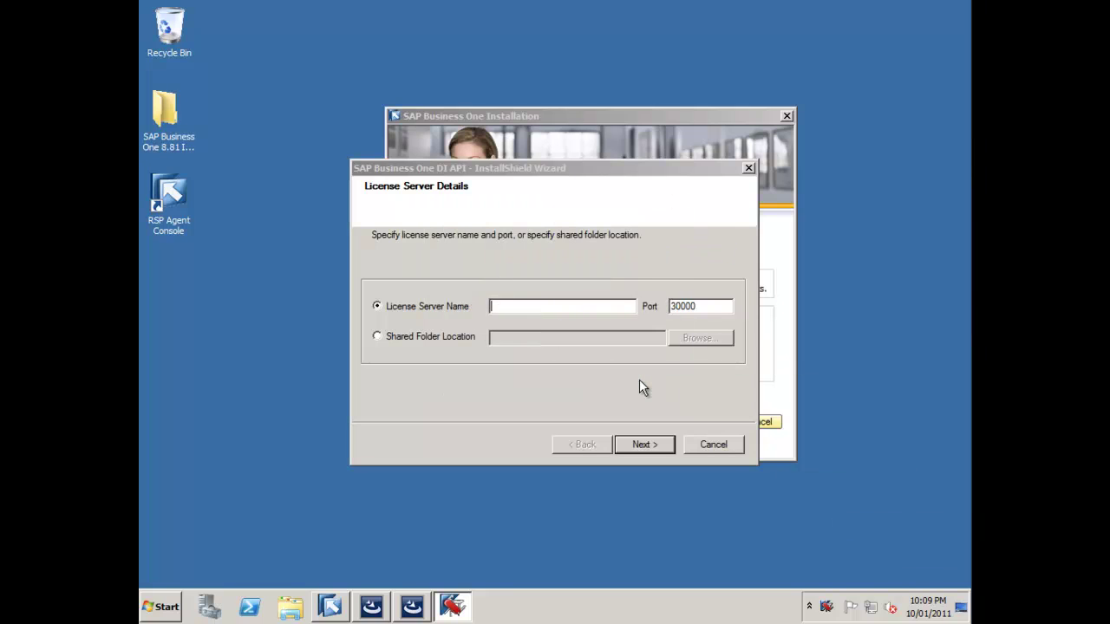
right_click(829, 612)
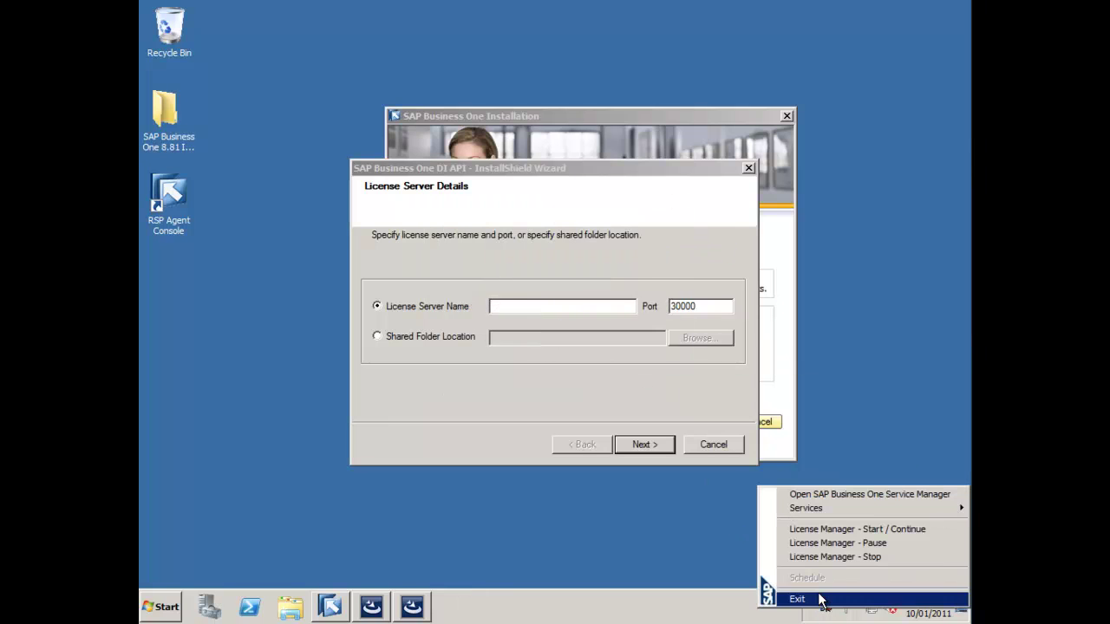
left_click(820, 599)
- Rerun Service Manager as administrator and set License Manager to start when the operating system starts
left_click(165, 607)
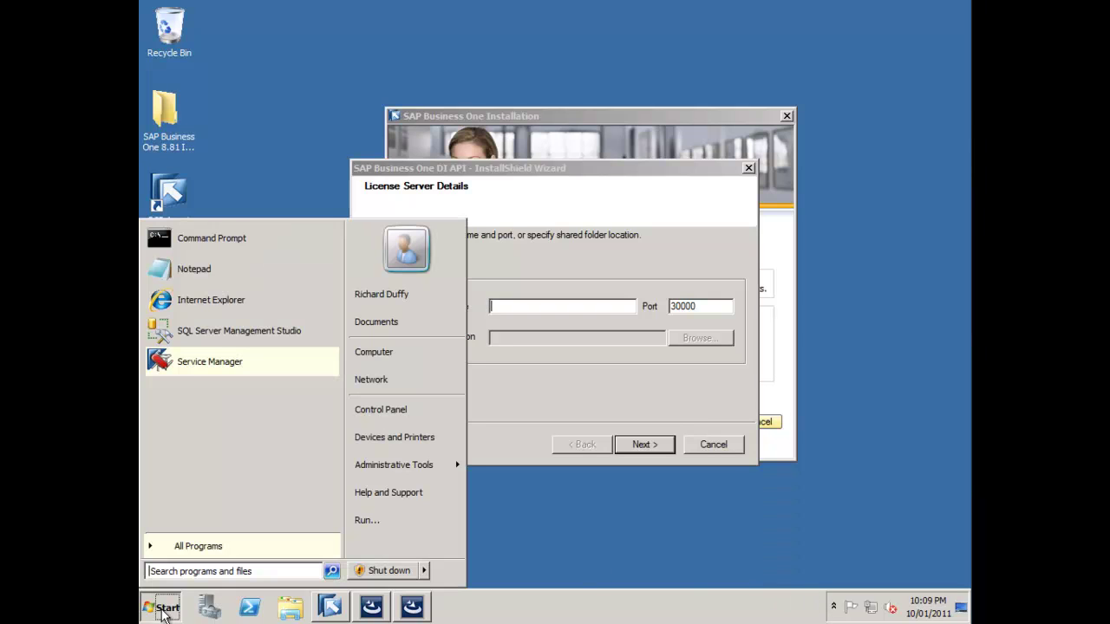
right_click(198, 362)
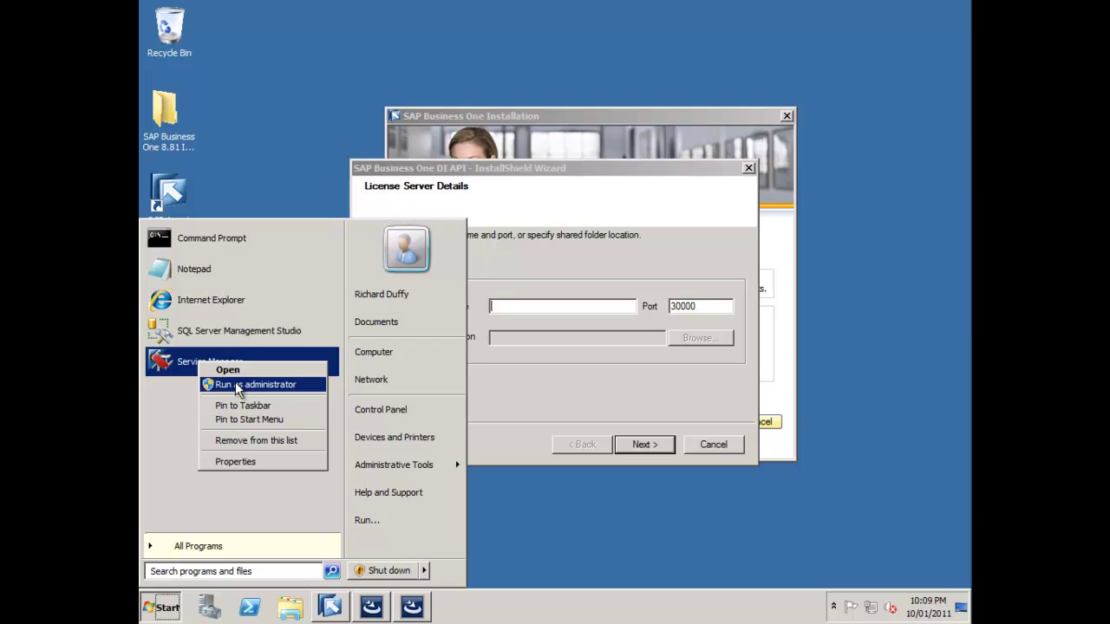
left_click(237, 383)
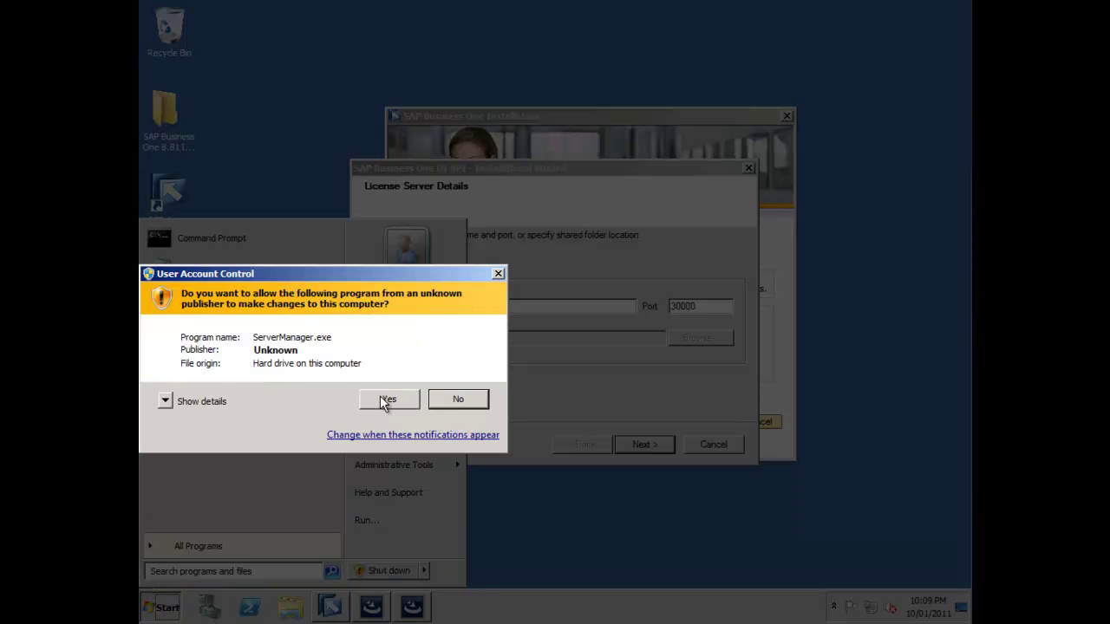
left_click(386, 399)
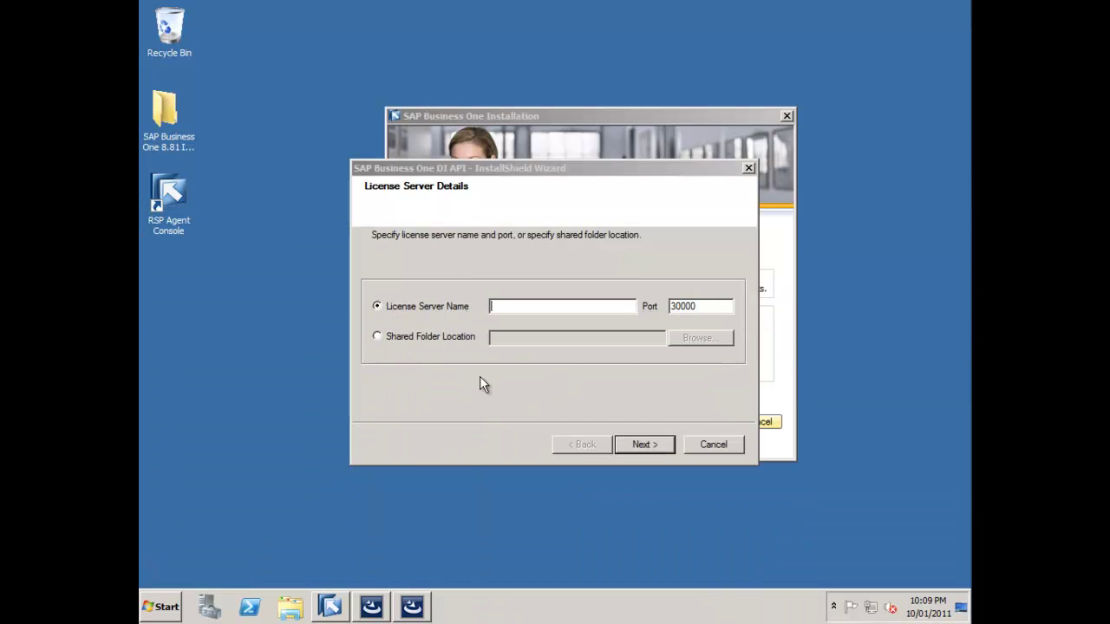
left_click(833, 608)
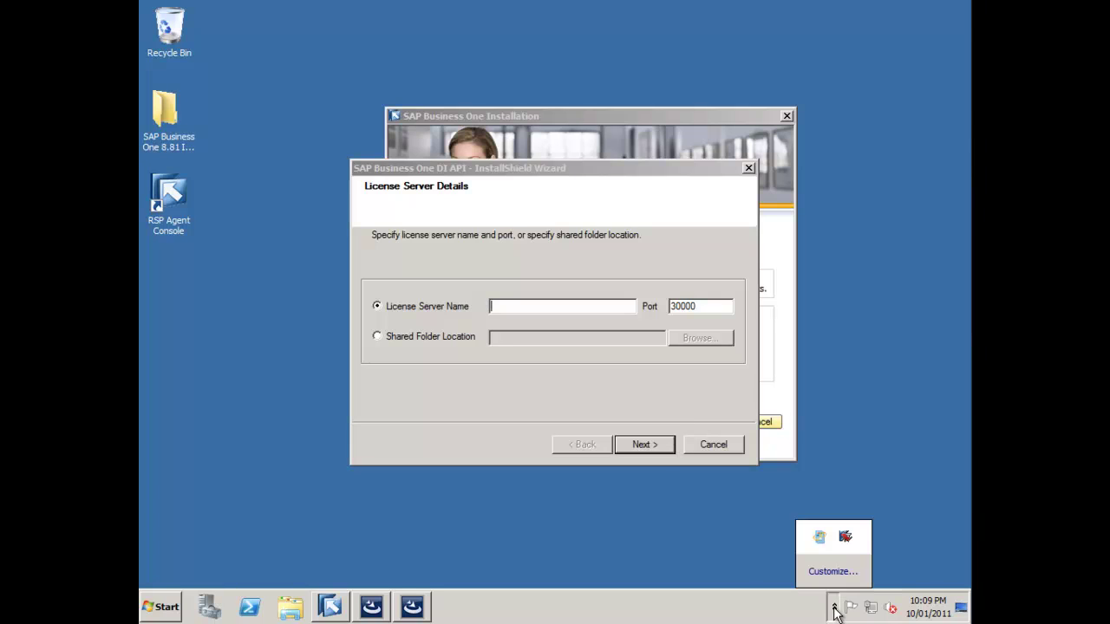
double_click(845, 538)
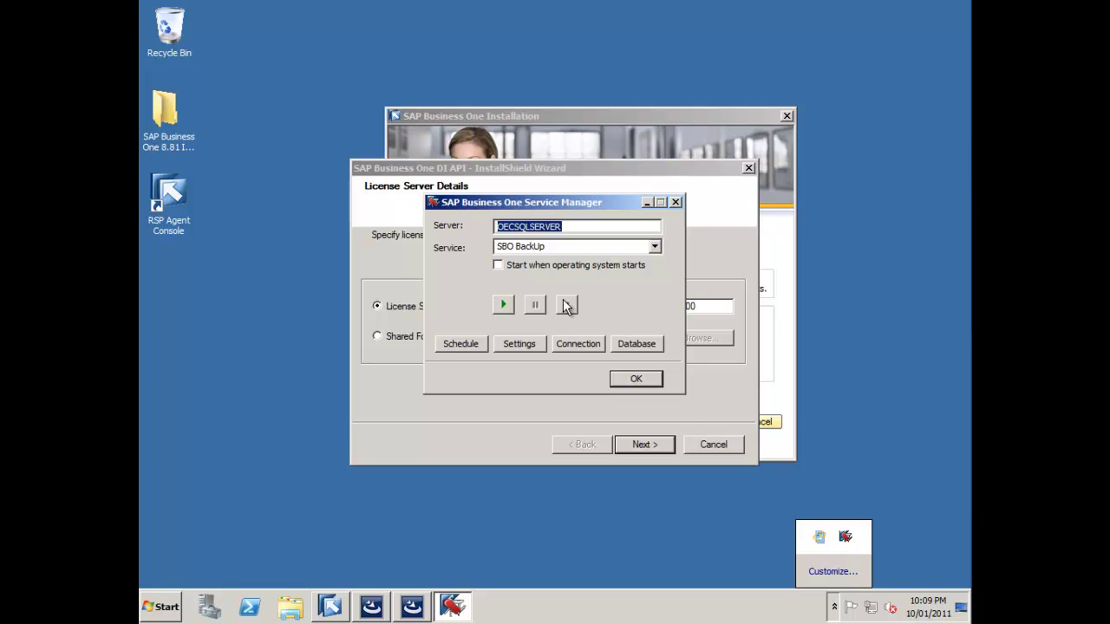
left_click(655, 246)
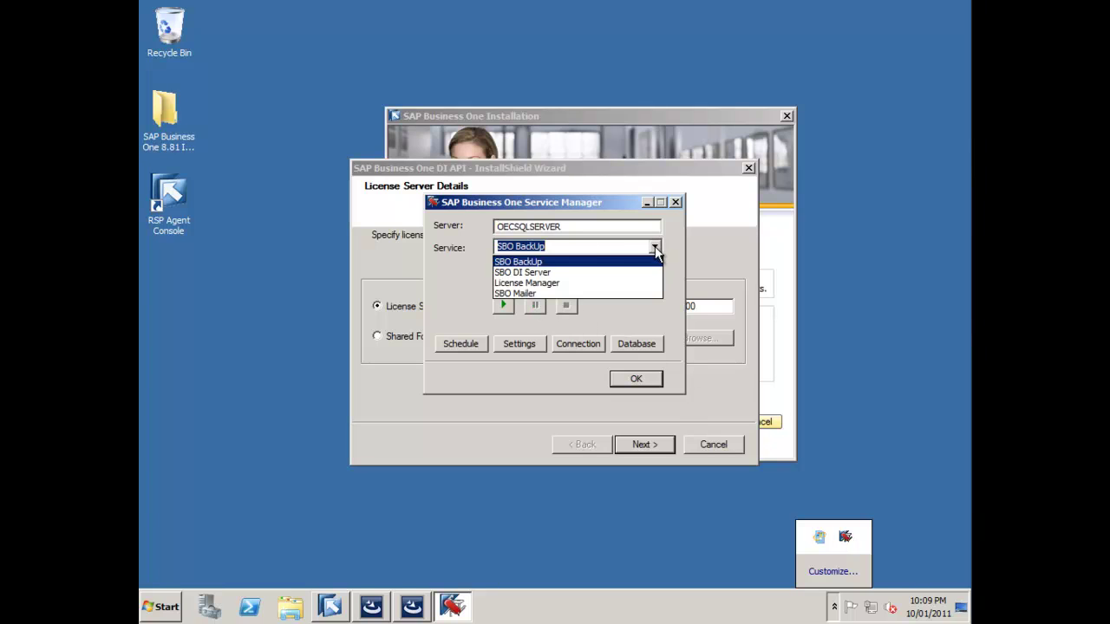
left_click(522, 283)
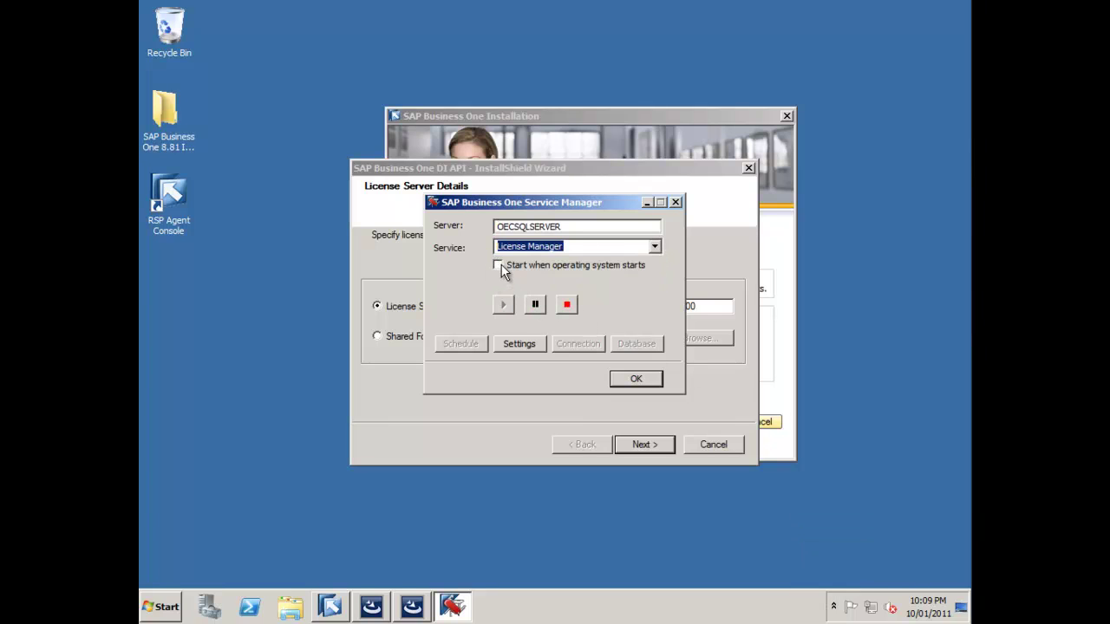
left_click(507, 268)
left_click(645, 381)
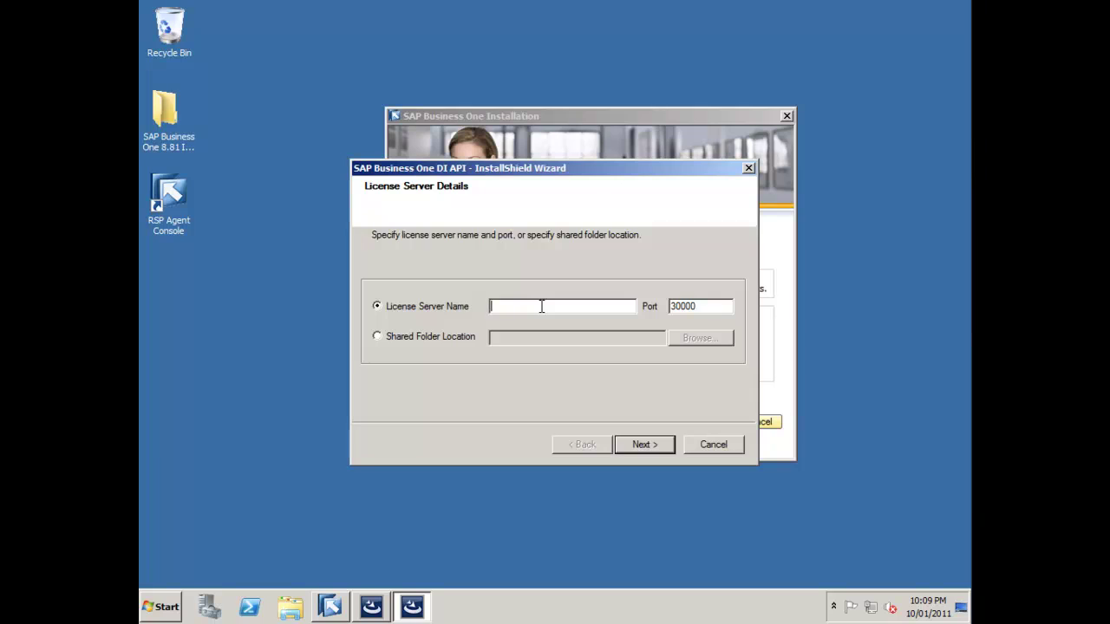
- Enter OECSQLSERVER as the license server name, keeping port 30000, and continue installing
type("OECSQLSERVER")
left_click(652, 445)
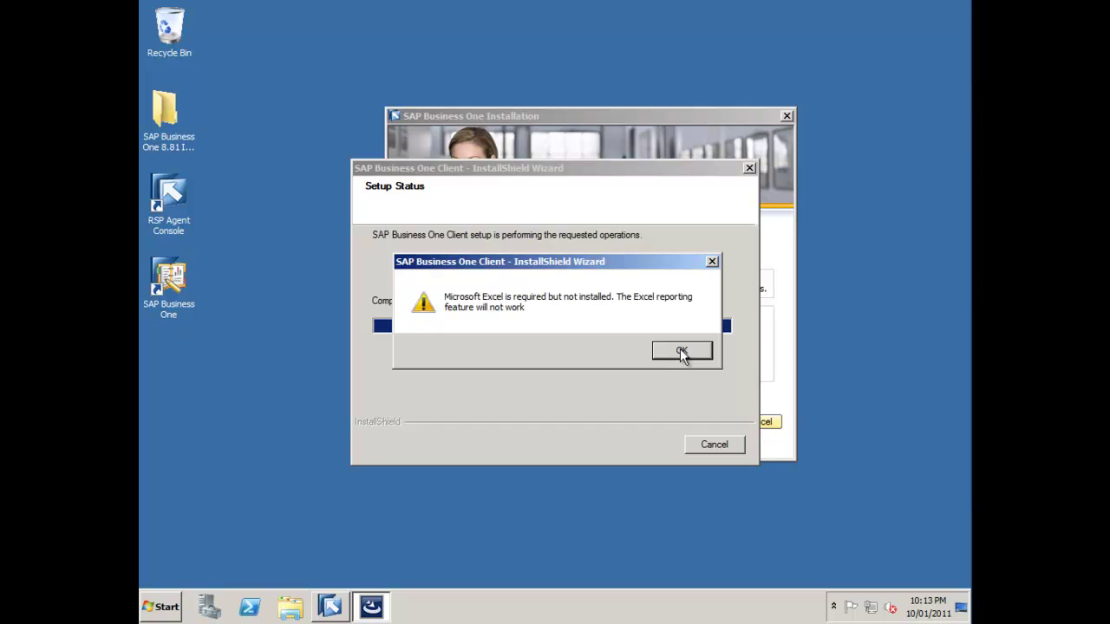
- Dismiss the missing Excel warning and finish the client InstallShield Wizard
left_click(681, 351)
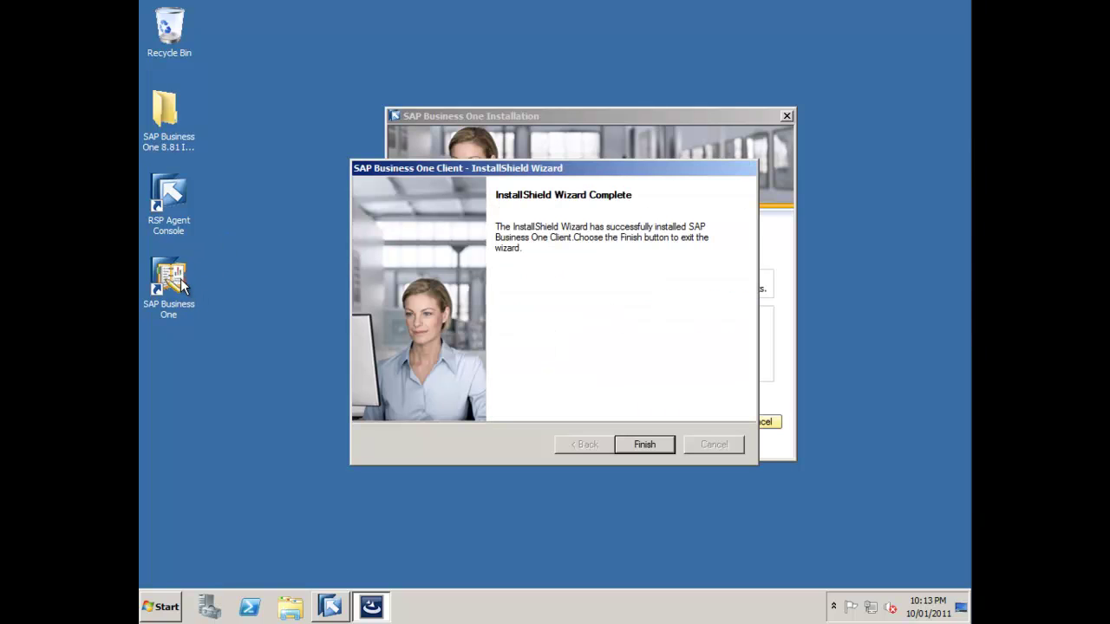
left_click(642, 442)
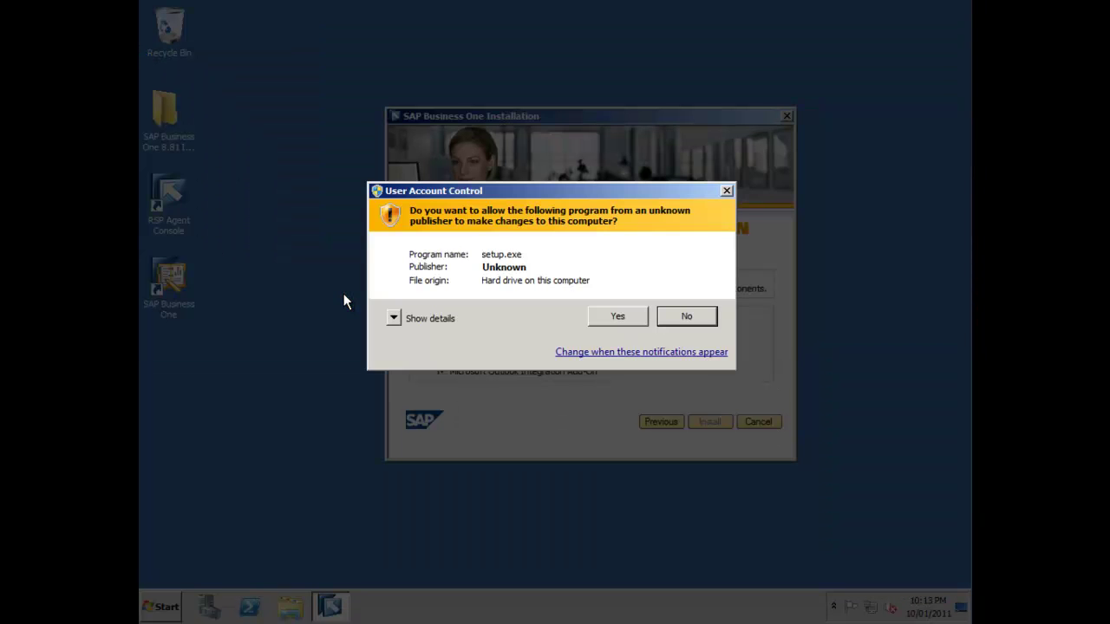
- Allow the SDK setup.exe to run and drag its wizard to the upper right
left_click(637, 316)
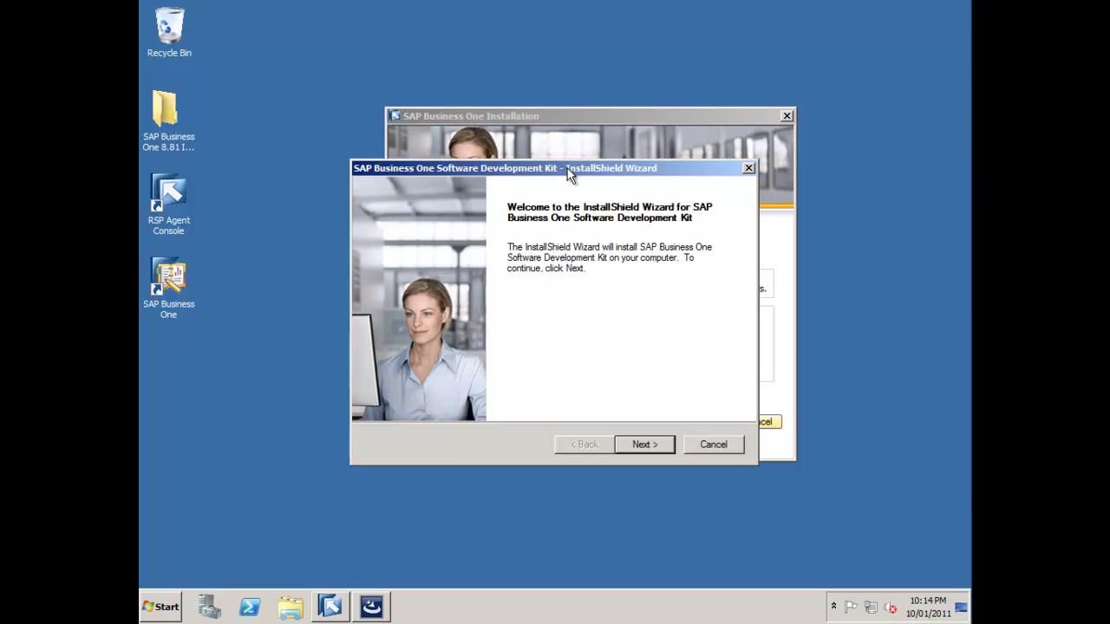
left_click_drag(569, 175, 675, 37)
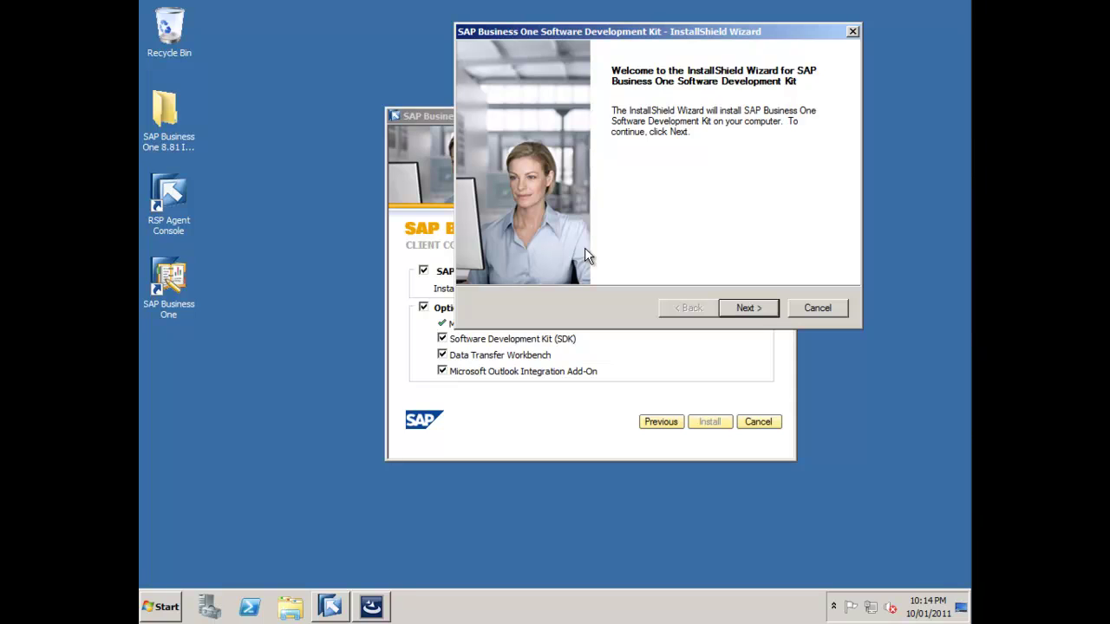
- Enter the user's name and company SAP, choose Custom setup with default folder and all components, and finish
left_click(746, 308)
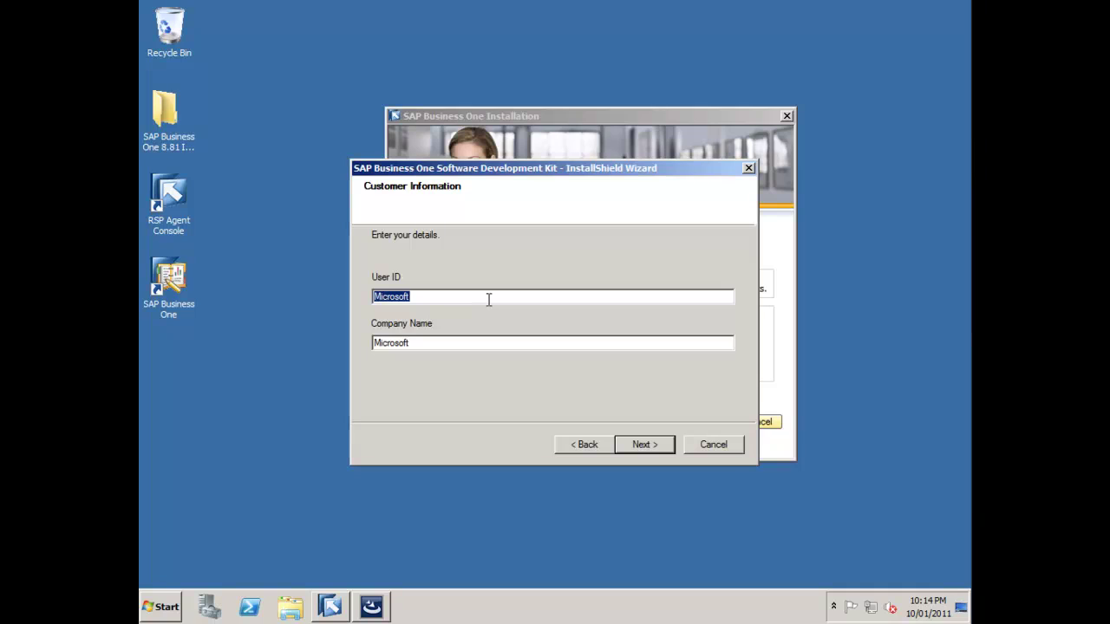
type("Richard Duffy")
key("Tab")
type("SAP")
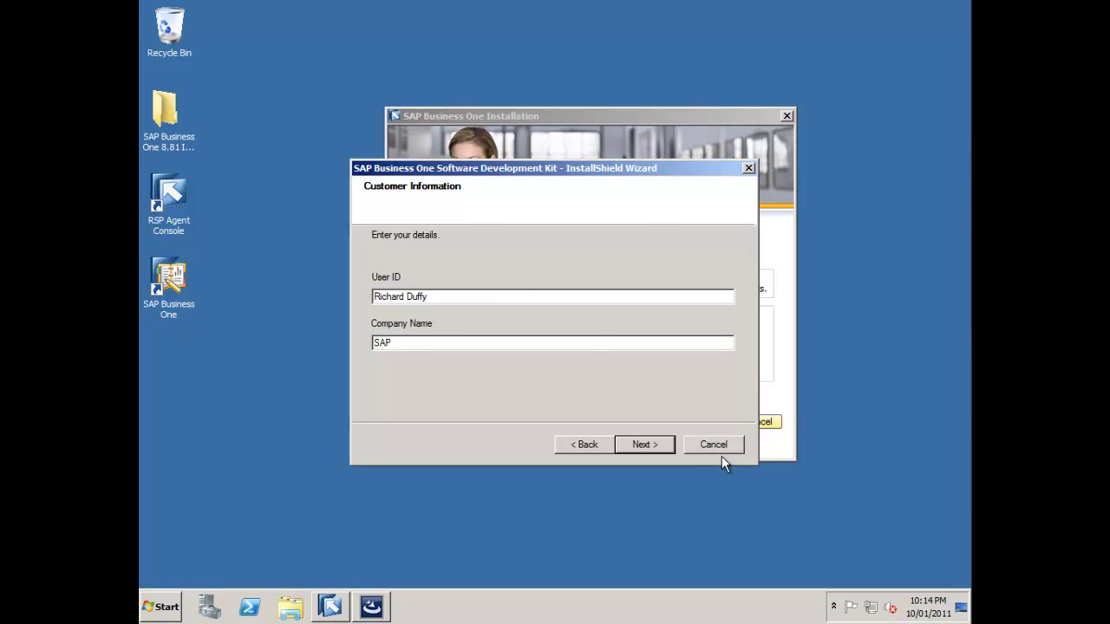
left_click(645, 444)
left_click(409, 322)
left_click(651, 445)
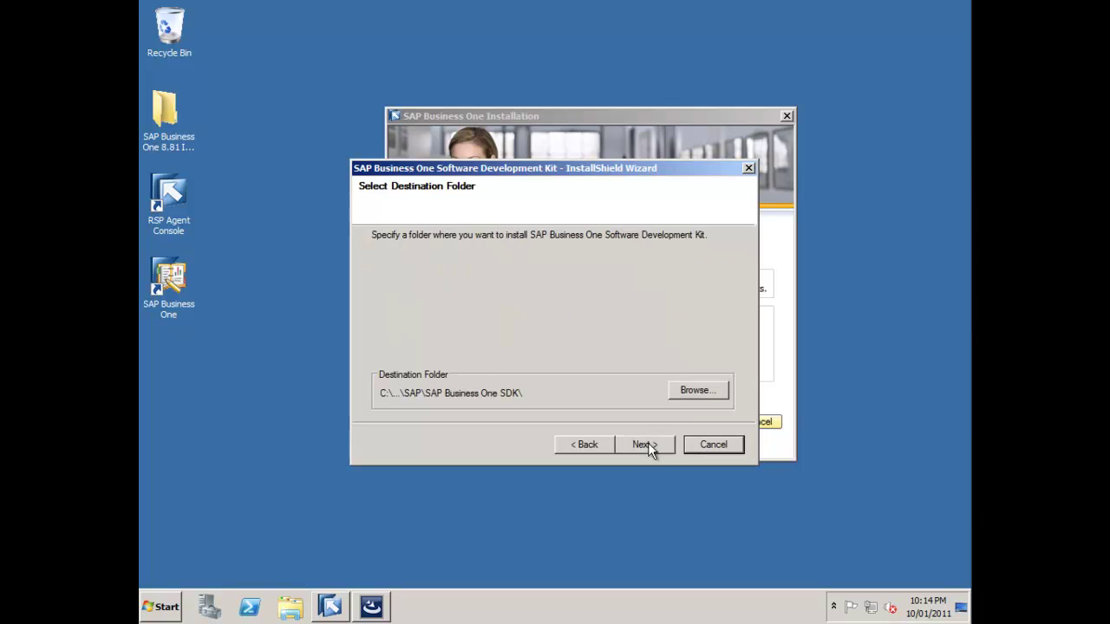
left_click(652, 453)
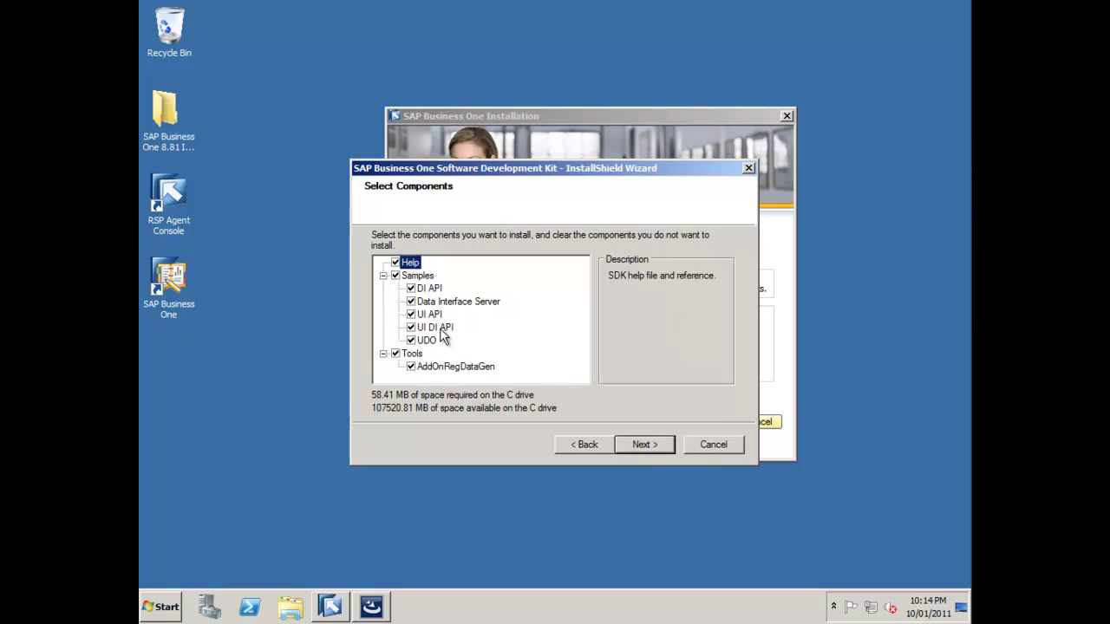
left_click(650, 445)
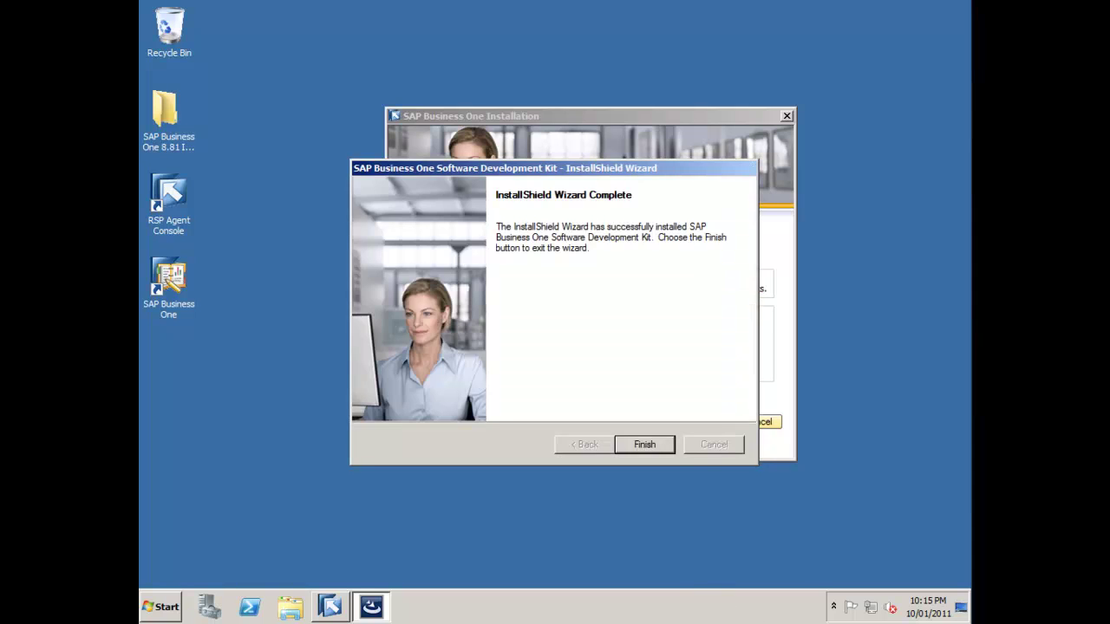
left_click(642, 445)
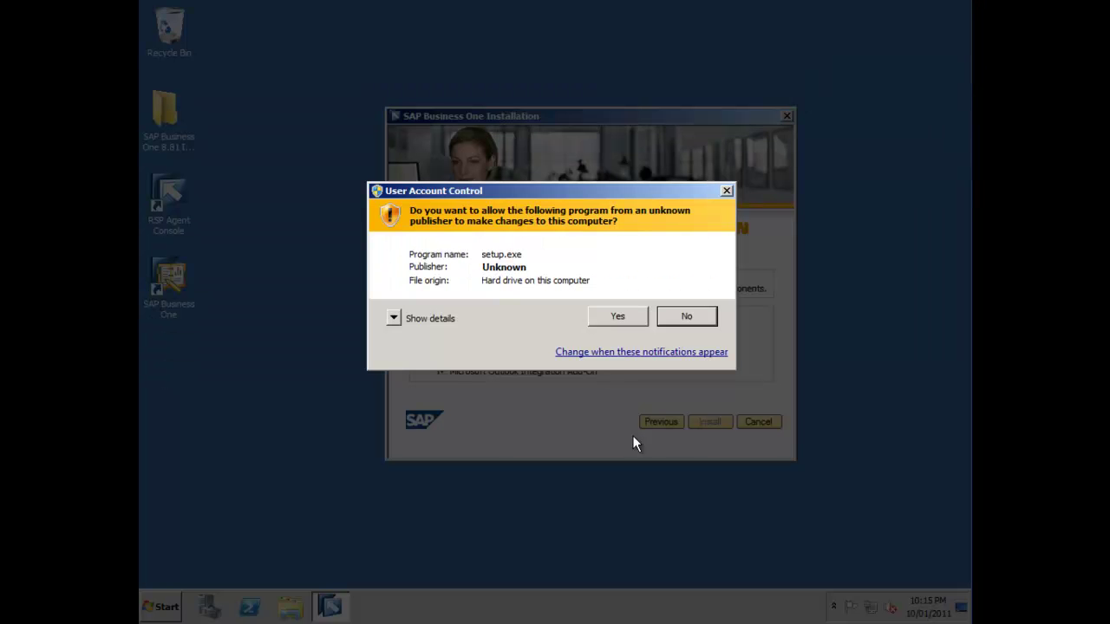
- Approve the UAC prompt and run the Data Transfer Workbench setup with default folders through to Finish
left_click(601, 317)
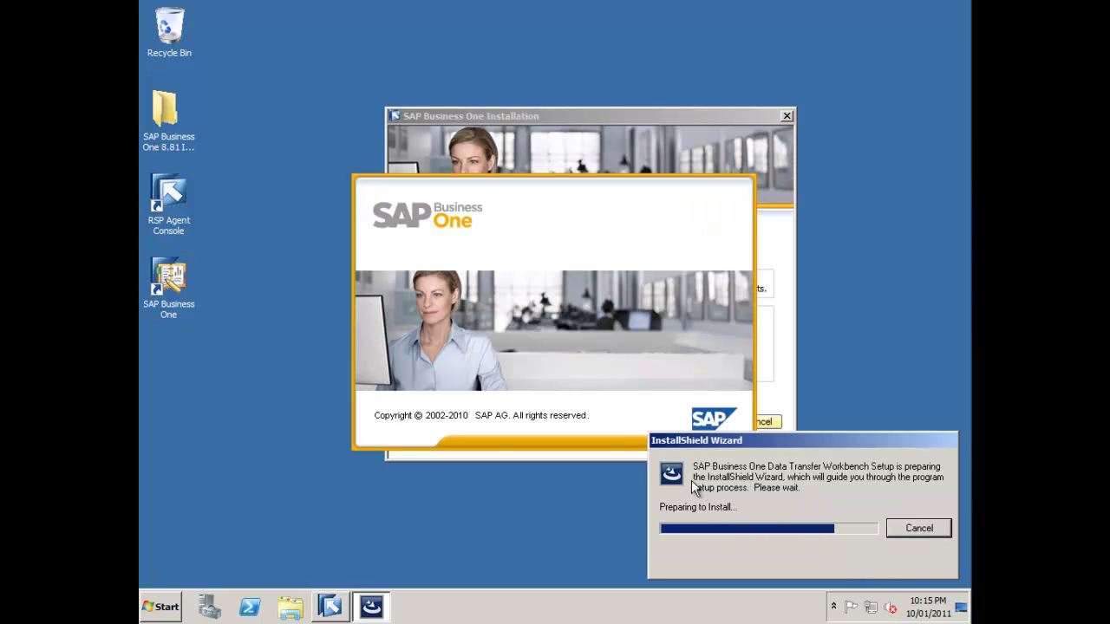
left_click(633, 444)
left_click(635, 443)
left_click(635, 443)
left_click(635, 443)
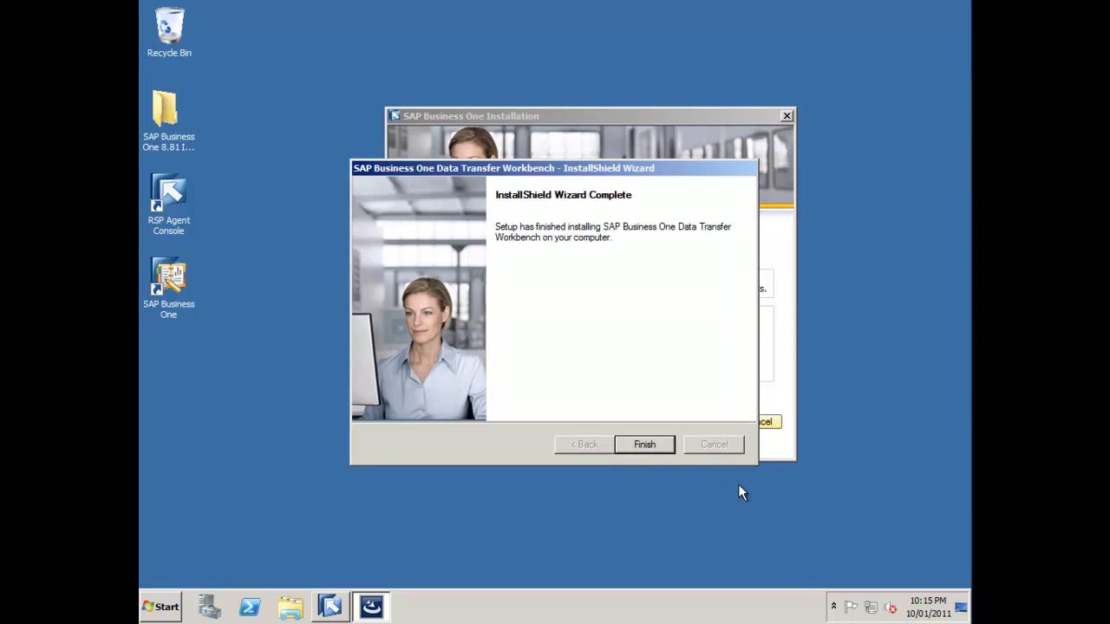
left_click(641, 445)
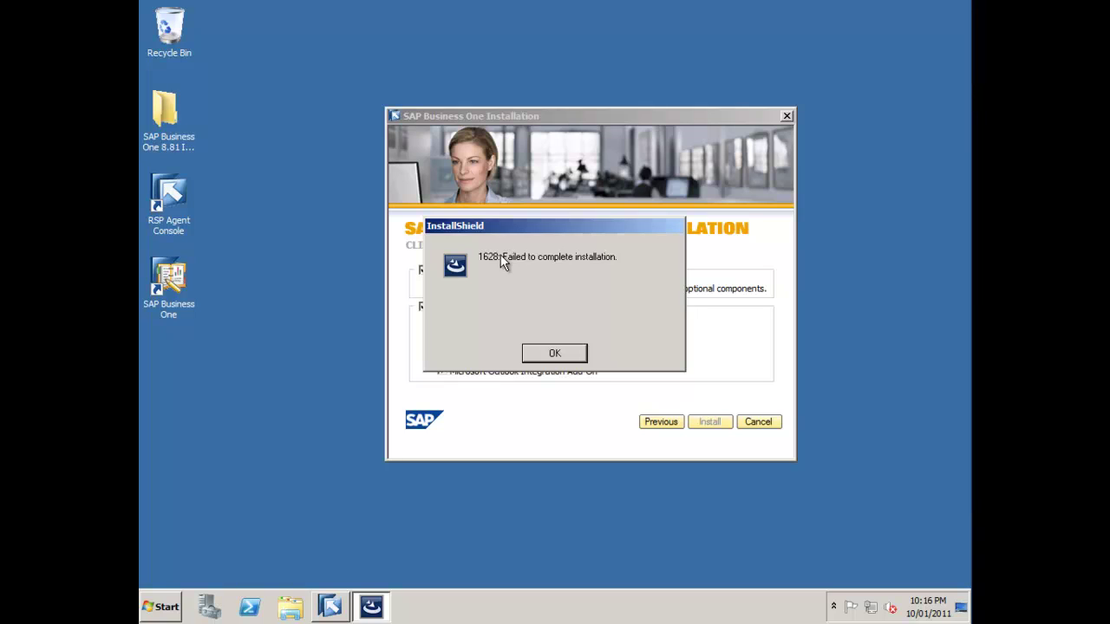
- Dismiss the Outlook Integration Add-On '1628: Failed to complete installation' error
left_click(554, 355)
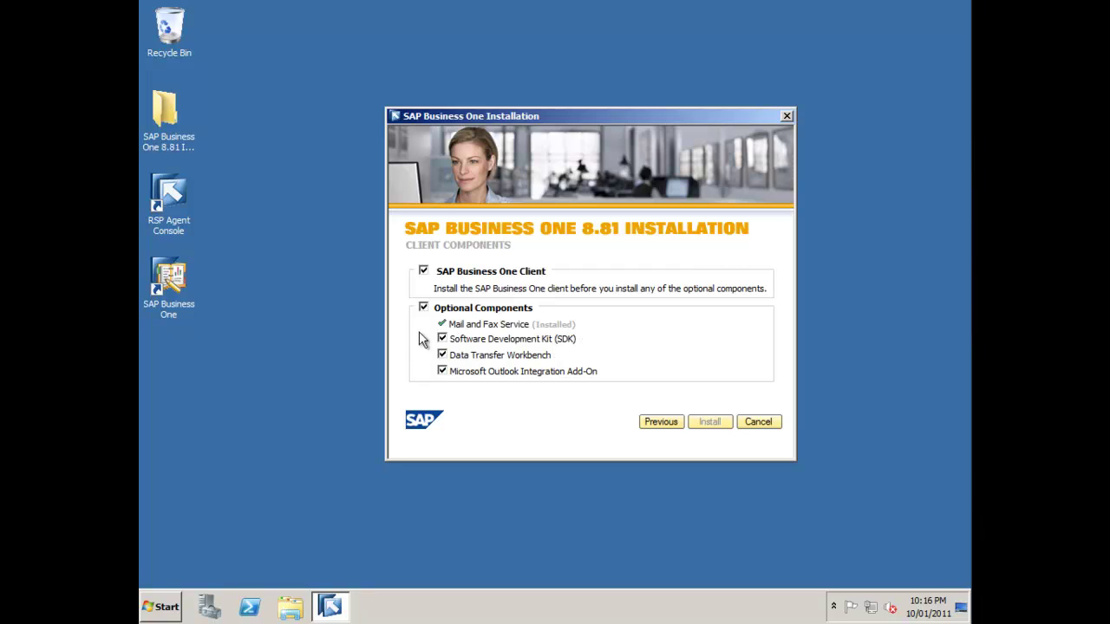
- Cancel out of the SAP Business One 8.81 Installation window
left_click(759, 422)
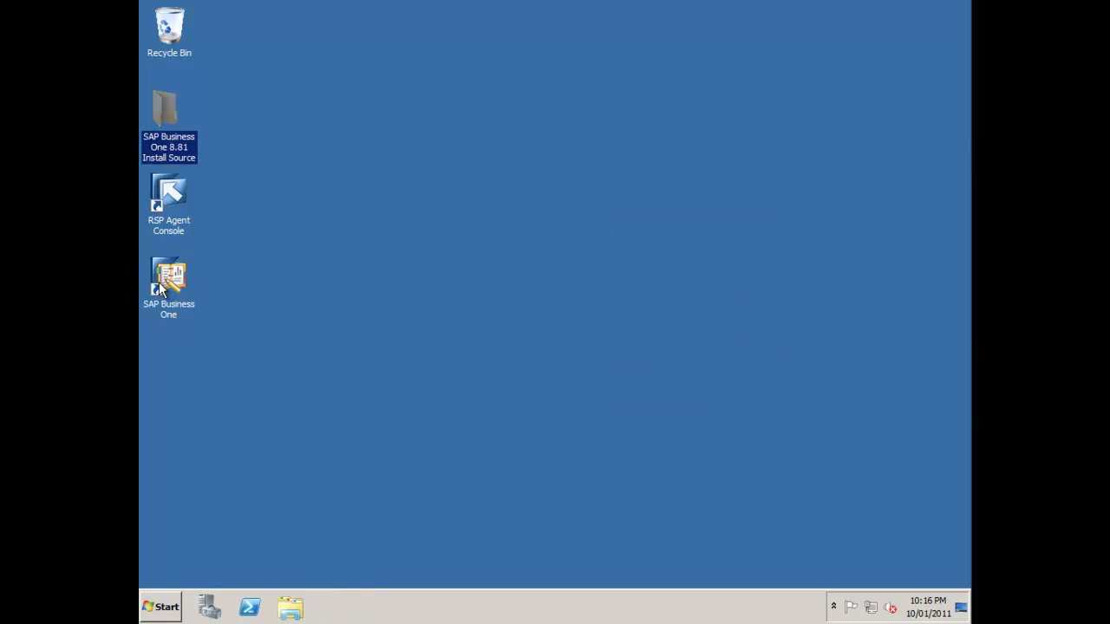